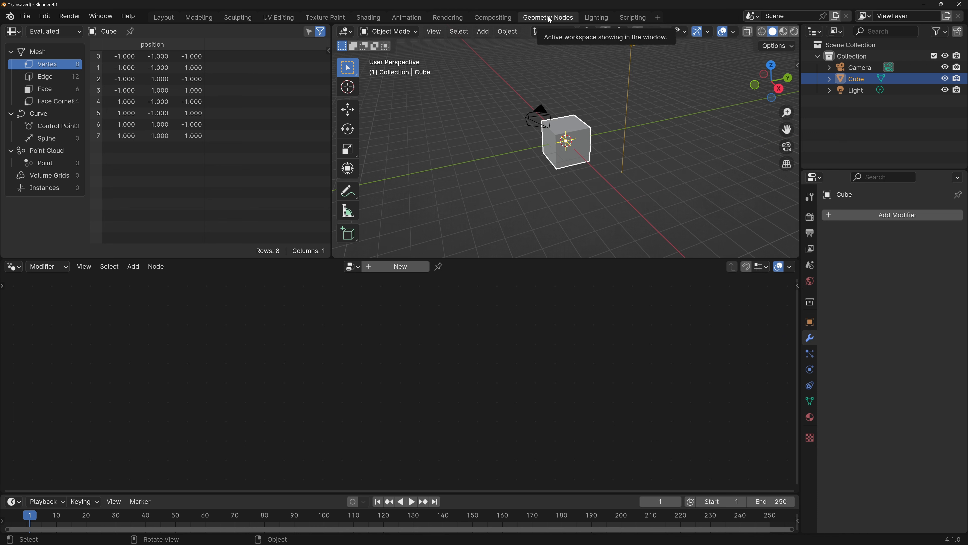
Create a new geometry node group on the default cube and name it Cubes.
{"action": "left_click", "coordinate": [403, 267]}
{"action": "left_click", "coordinate": [404, 267]}
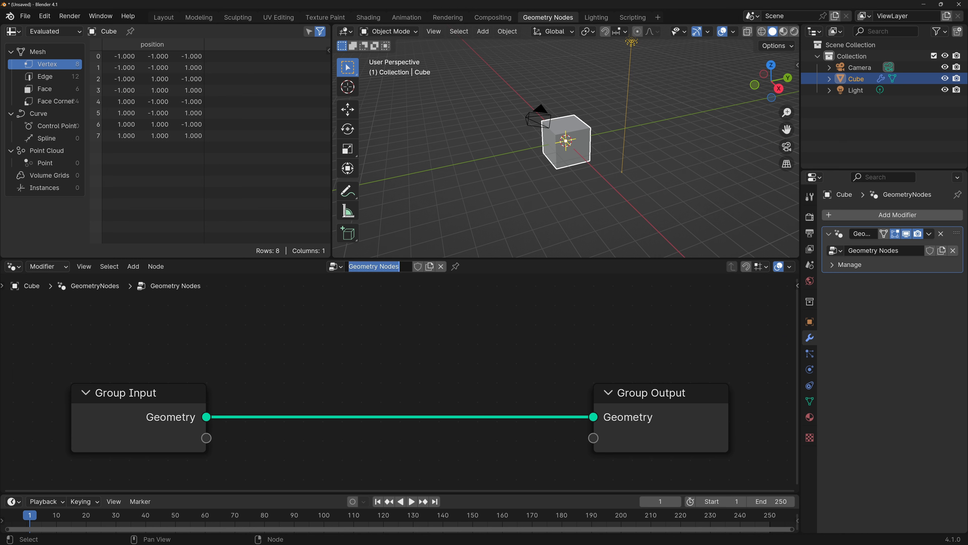
{"action": "type", "text": "Cubes"}
{"action": "key", "text": "Return"}
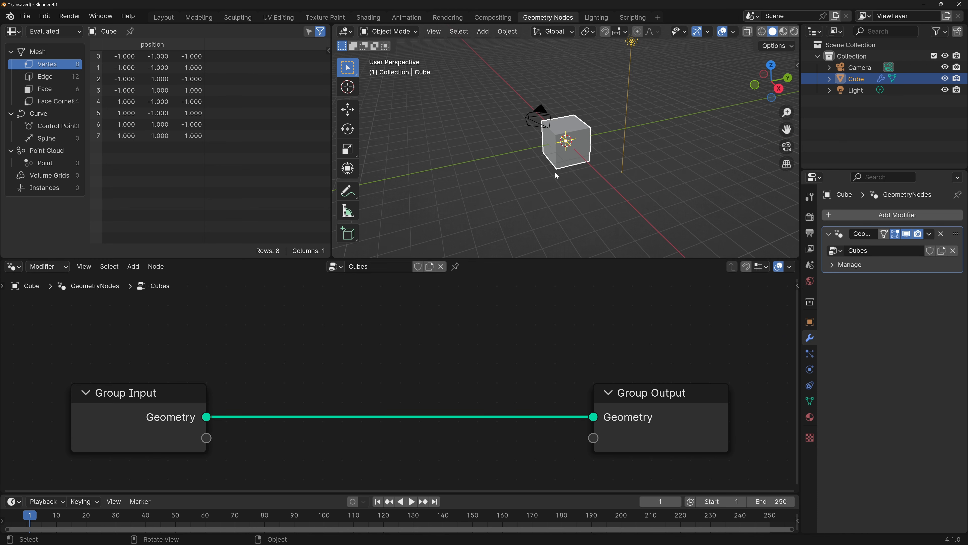
Add a Mesh to Volume node between the Group Input and Group Output nodes.
{"action": "key", "text": "s"}
{"action": "left_click", "coordinate": [516, 102]}
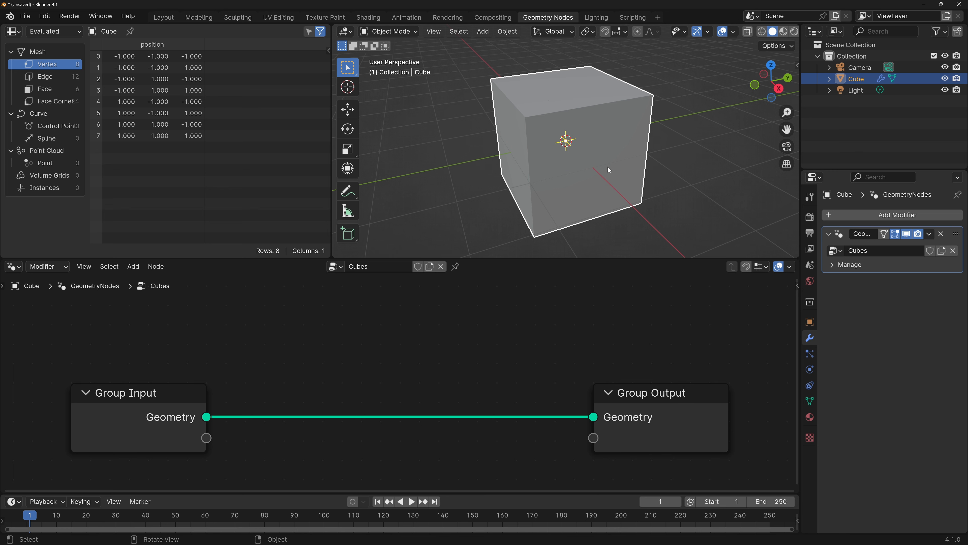
{"action": "key", "text": "Home"}
{"action": "key", "text": "shift+a"}
{"action": "type", "text": "mesh to"}
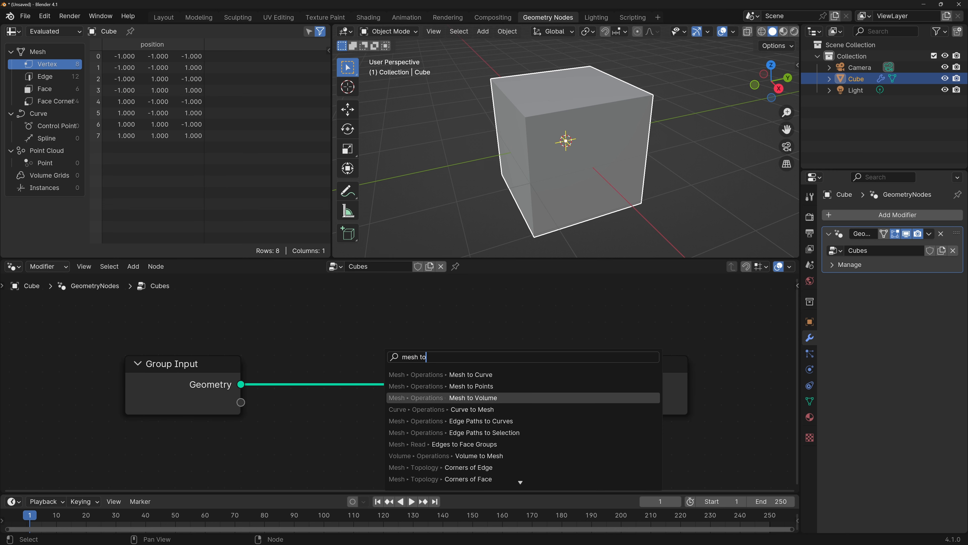
{"action": "left_click", "coordinate": [446, 397]}
{"action": "left_click", "coordinate": [367, 370]}
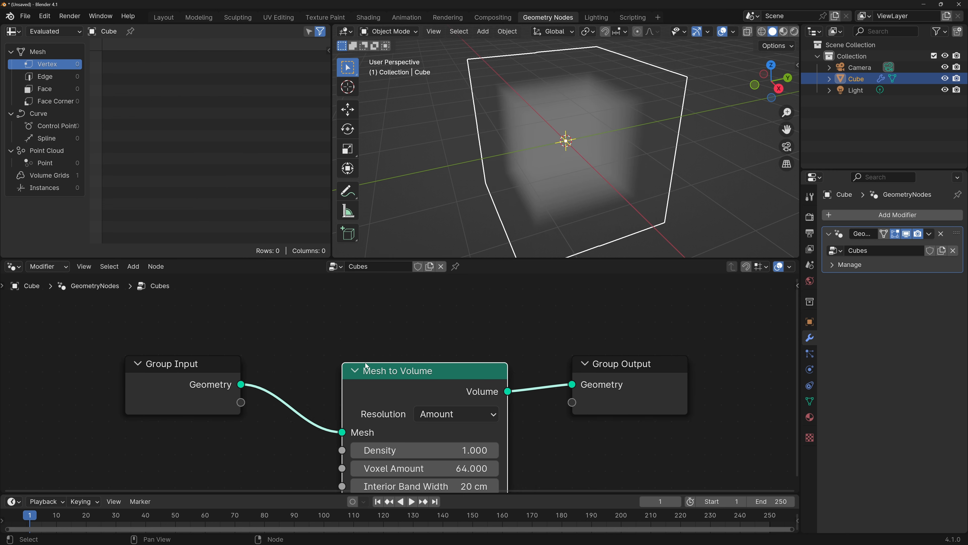
Insert a Distribute Points in Volume node between Mesh to Volume and Group Output.
{"action": "key", "text": "shift+a"}
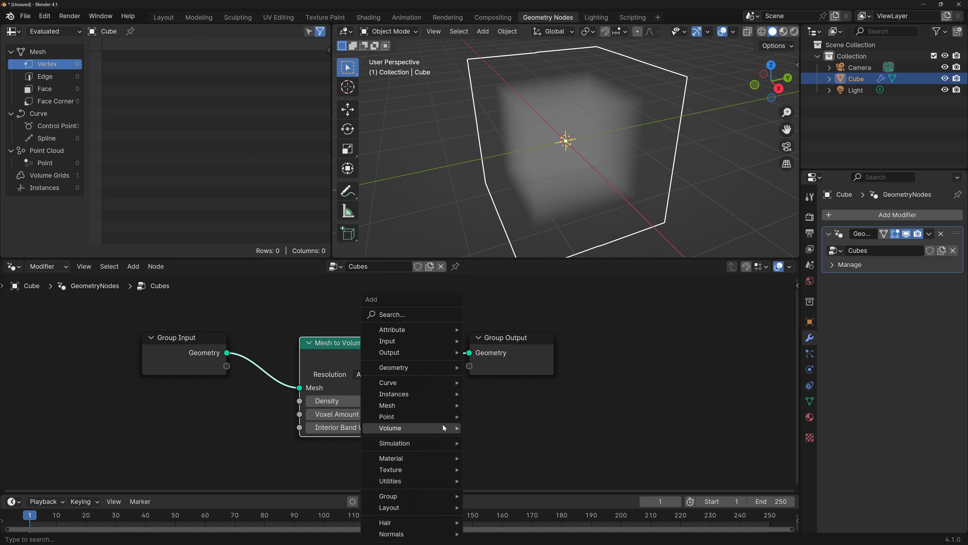
{"action": "type", "text": "distri"}
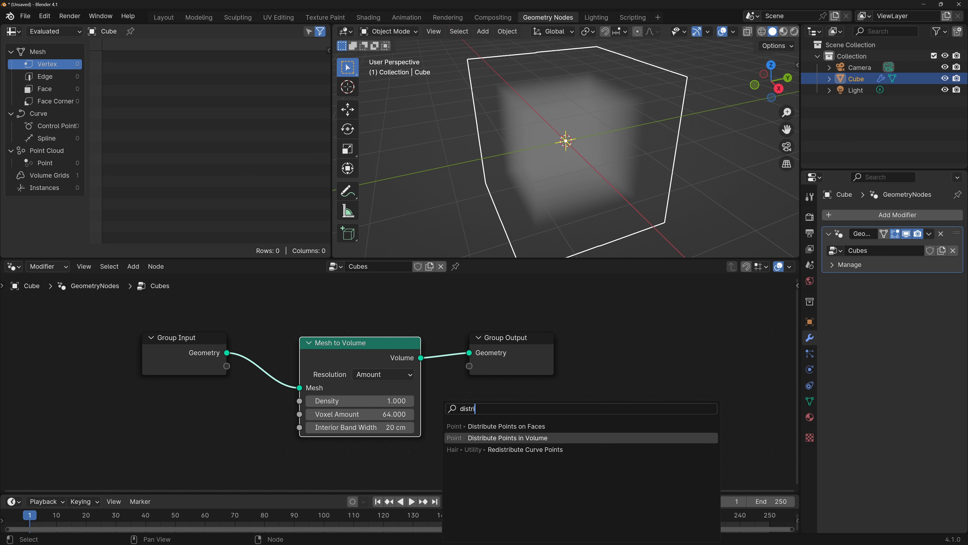
{"action": "key", "text": "Return"}
{"action": "left_click", "coordinate": [496, 357]}
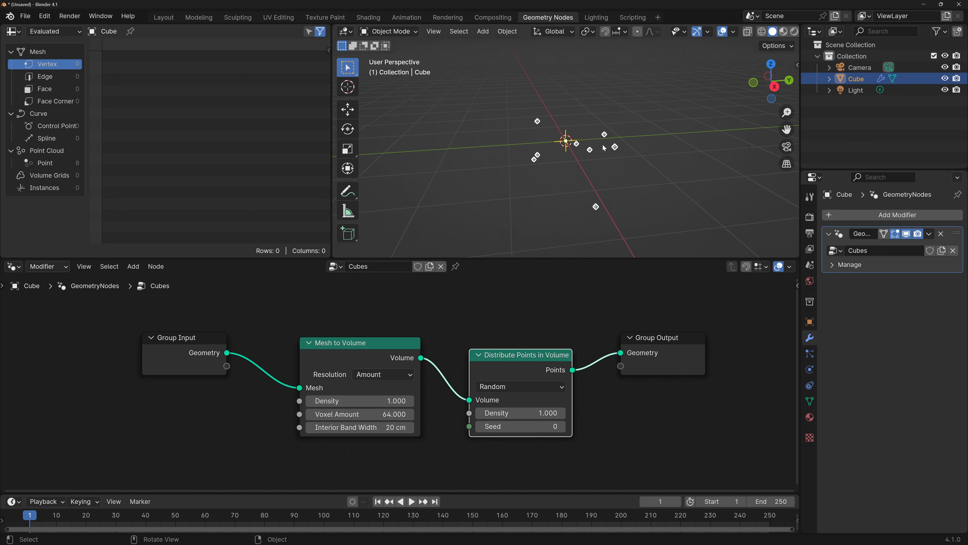
Switch the point distribution method to Grid and set its X, Y and Z spacing to 2/16 (0.125).
{"action": "left_click", "coordinate": [515, 387]}
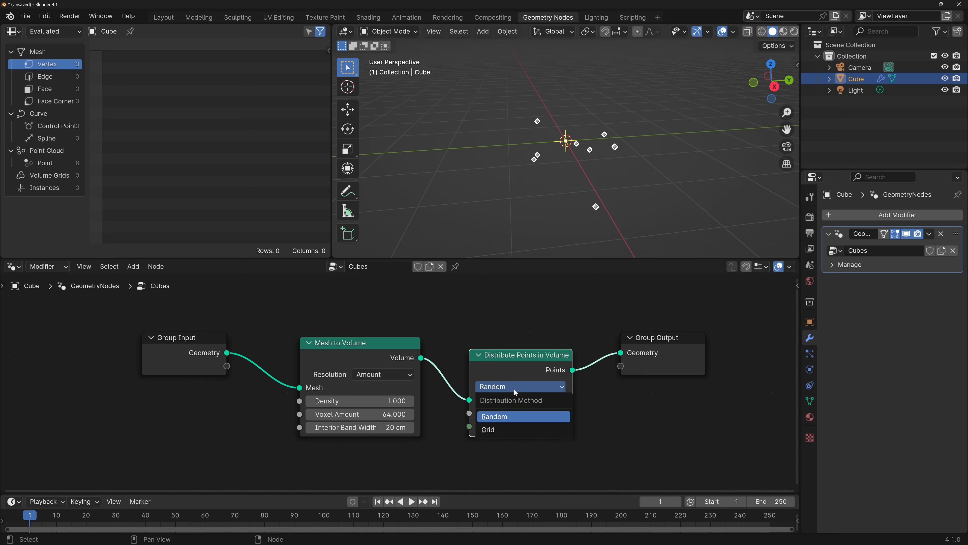
{"action": "left_click", "coordinate": [500, 430]}
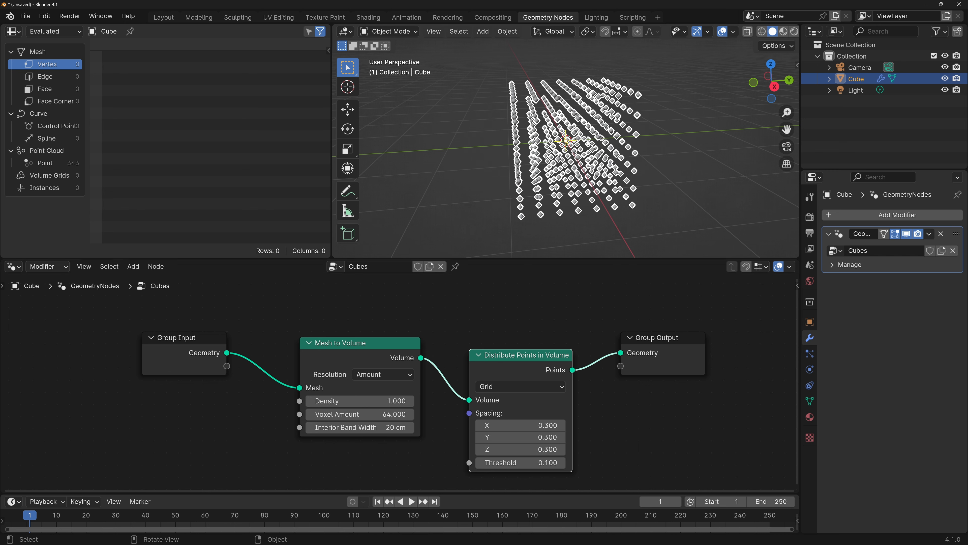
{"action": "left_click_drag", "start_coordinate": [520, 425], "coordinate": [521, 448]}
{"action": "type", "text": "2"}
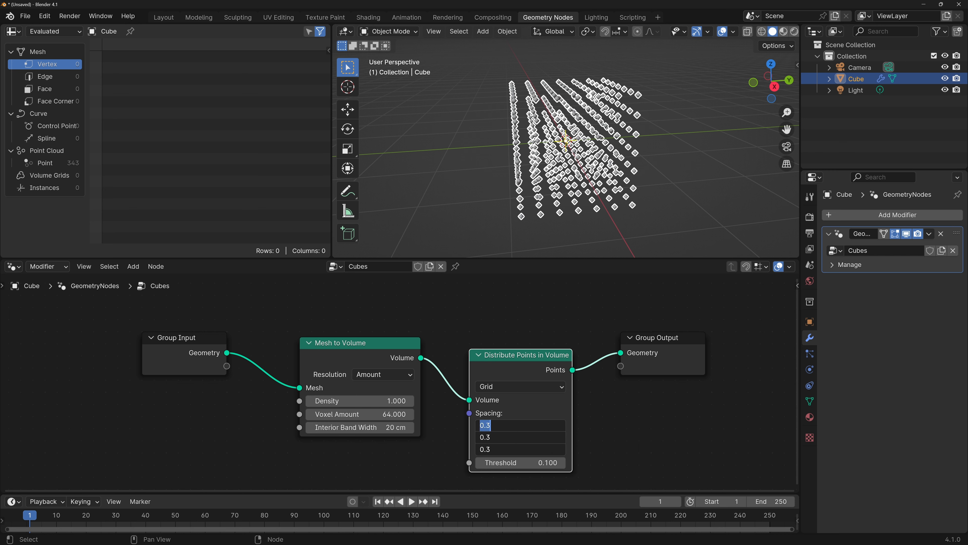
{"action": "type", "text": "/16"}
{"action": "key", "text": "Return"}
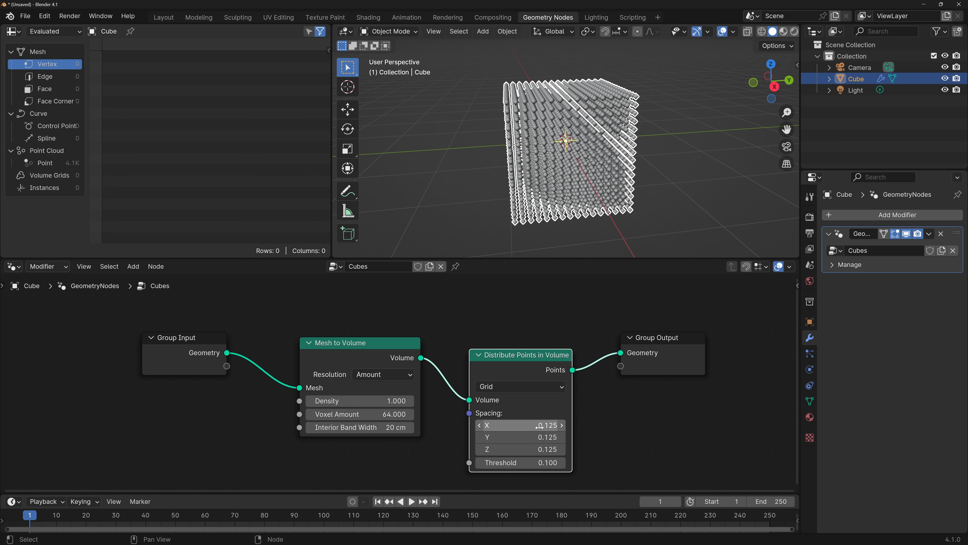
Add a mesh cube and move it along the X axis to about 260 cm, beside the point grid.
{"action": "key", "text": "KP_7"}
{"action": "scroll", "coordinate": [625, 189], "scroll_direction": "up", "scroll_amount": 6}
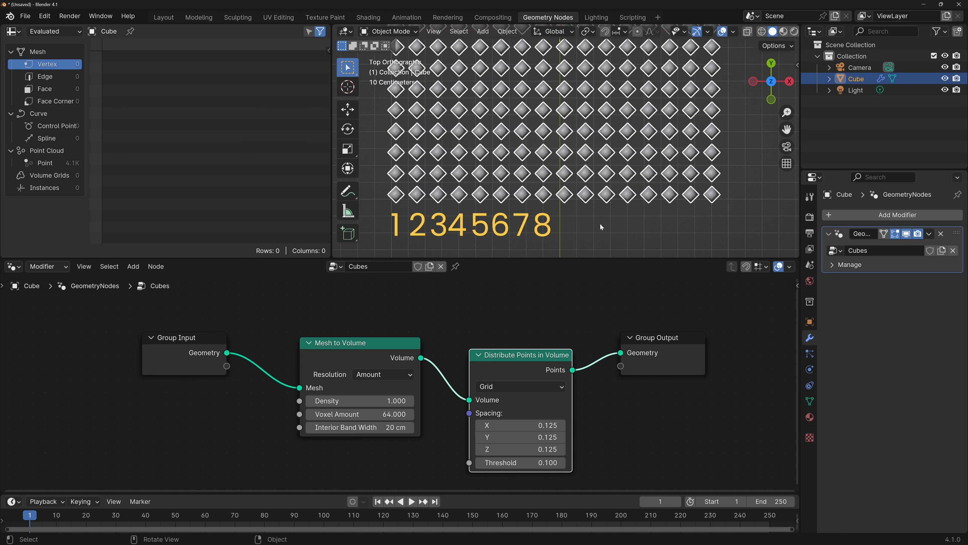
{"action": "middle_click_drag", "start_coordinate": [643, 190], "coordinate": [564, 169]}
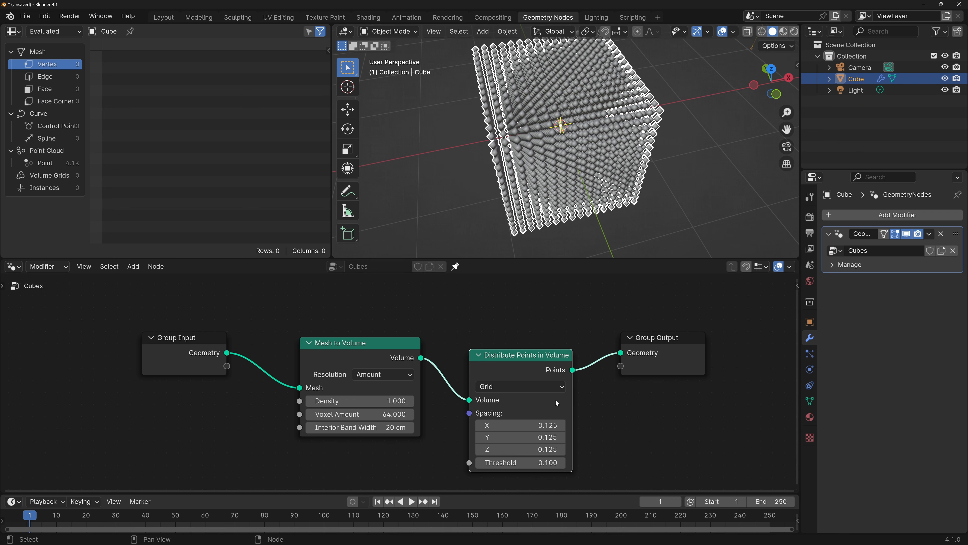
{"action": "middle_click_drag", "start_coordinate": [545, 194], "coordinate": [526, 180]}
{"action": "scroll", "coordinate": [526, 177], "scroll_direction": "down", "scroll_amount": 4}
{"action": "key", "text": "shift+a"}
{"action": "mouse_move", "coordinate": [520, 189]}
{"action": "left_click", "coordinate": [583, 200]}
{"action": "key", "text": "g"}
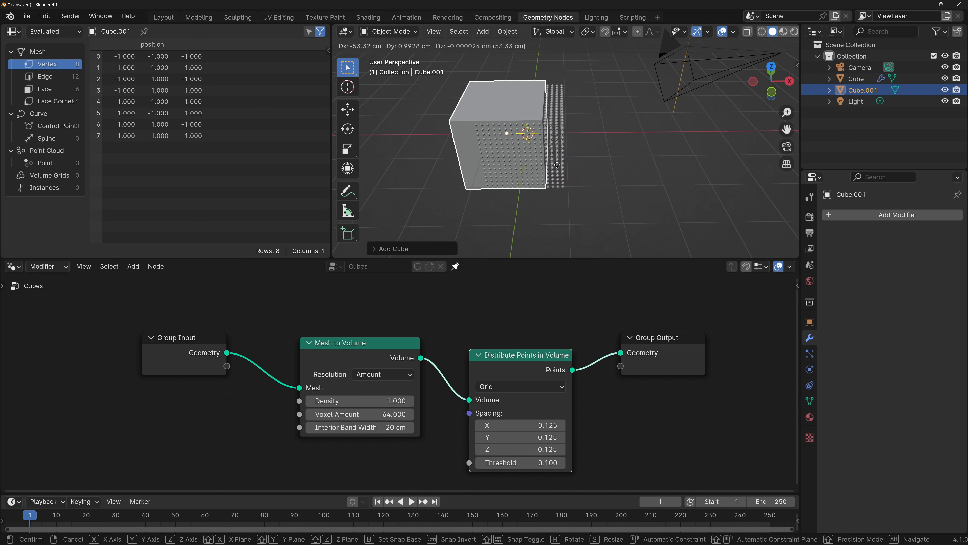
{"action": "key", "text": "x"}
{"action": "left_click", "coordinate": [686, 161]}
{"action": "middle_click_drag", "start_coordinate": [686, 160], "coordinate": [656, 159], "text": "shift"}
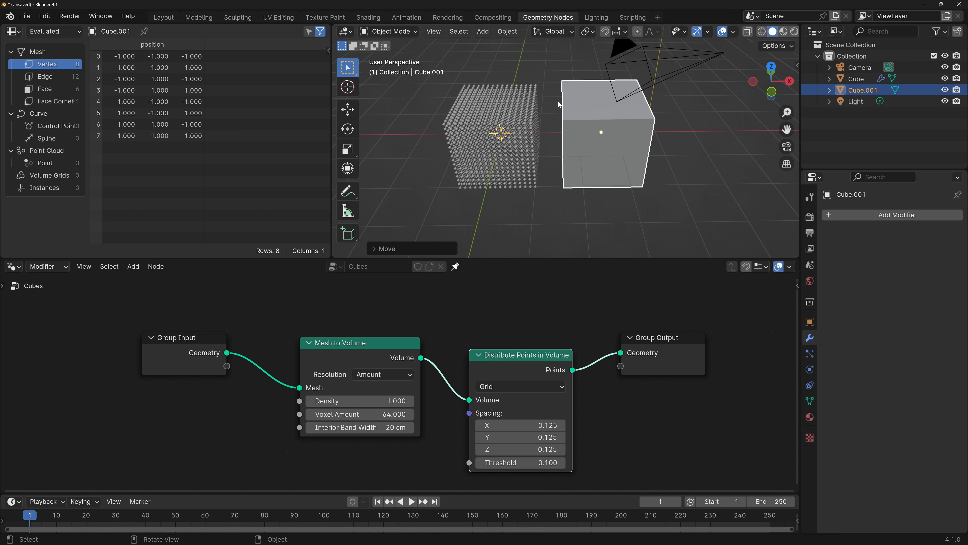
Set the new cube's X, Y and Z dimensions to 12.5 cm.
{"action": "key", "text": "n"}
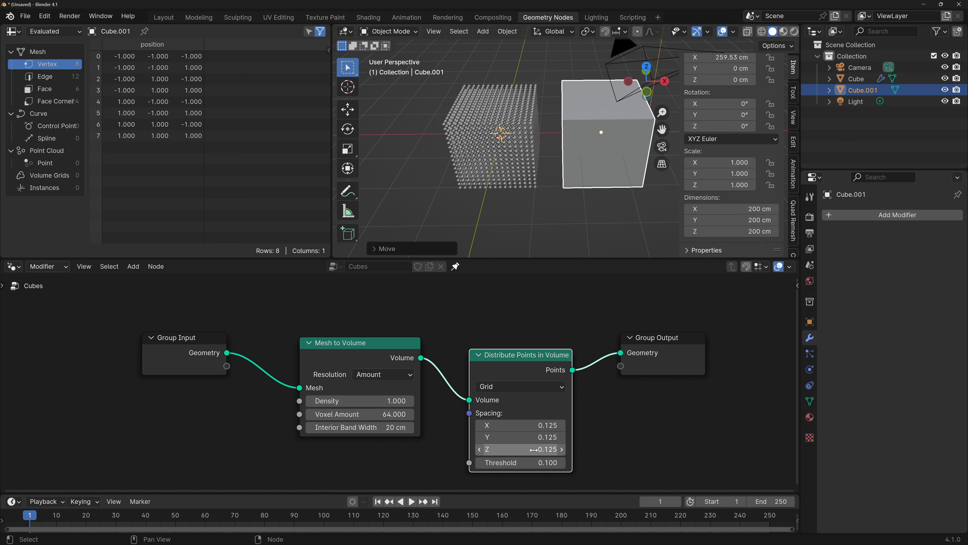
{"action": "left_click_drag", "start_coordinate": [726, 208], "coordinate": [726, 231]}
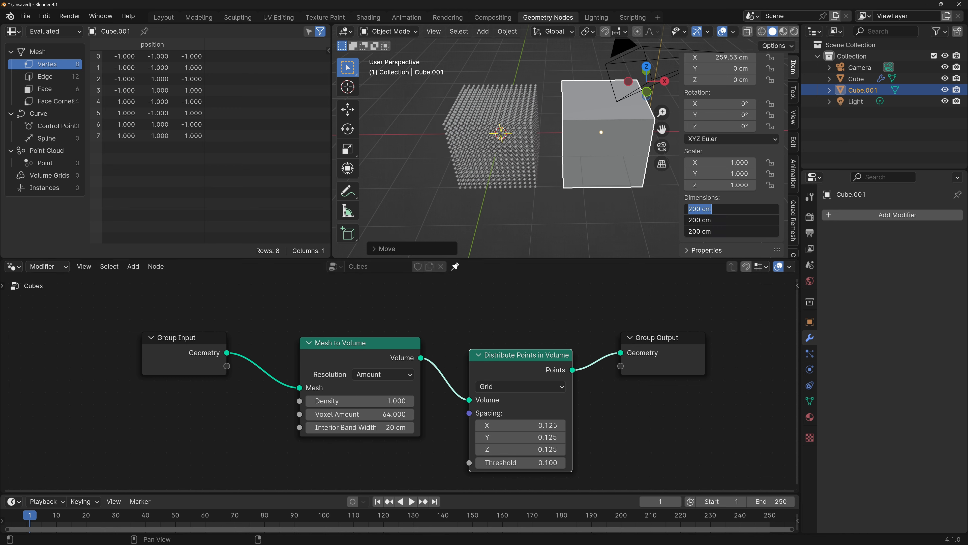
{"action": "type", "text": "12.5"}
{"action": "key", "text": "Return"}
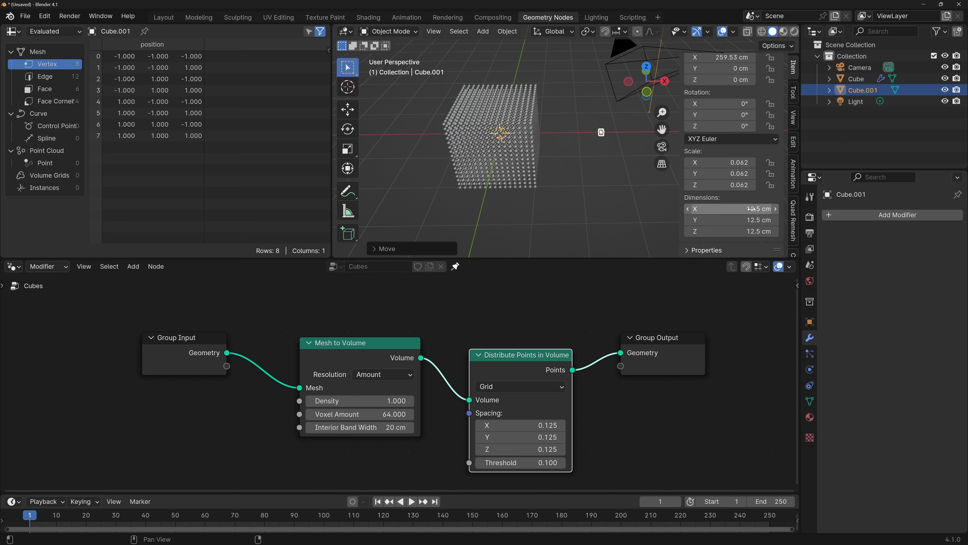
Duplicate the small cube twice along the X axis, placing the copies at about 281 cm and 305 cm.
{"action": "scroll", "coordinate": [636, 130], "scroll_direction": "up", "scroll_amount": 7}
{"action": "key", "text": "shift+d"}
{"action": "key", "text": "x"}
{"action": "left_click", "coordinate": [537, 151]}
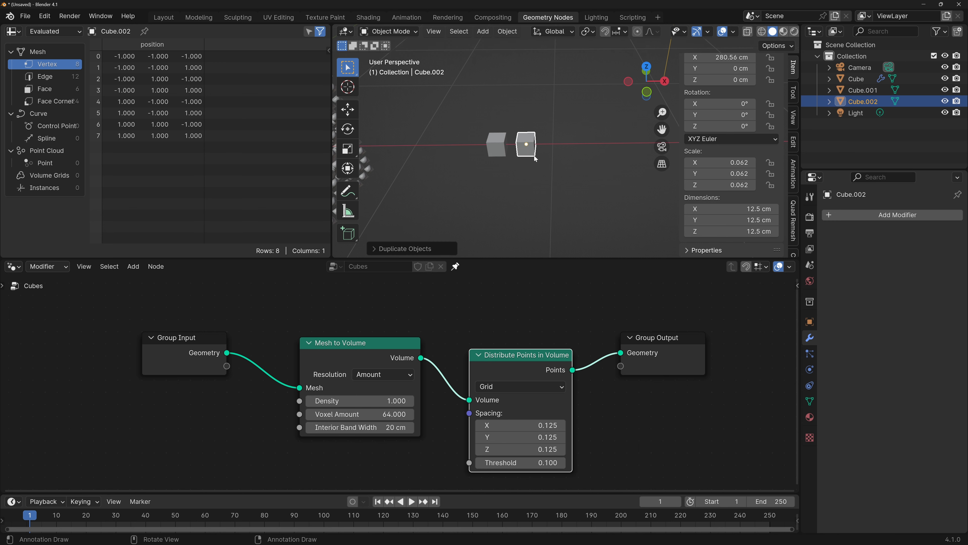
{"action": "key", "text": "shift+d"}
{"action": "key", "text": "x"}
{"action": "left_click", "coordinate": [570, 168]}
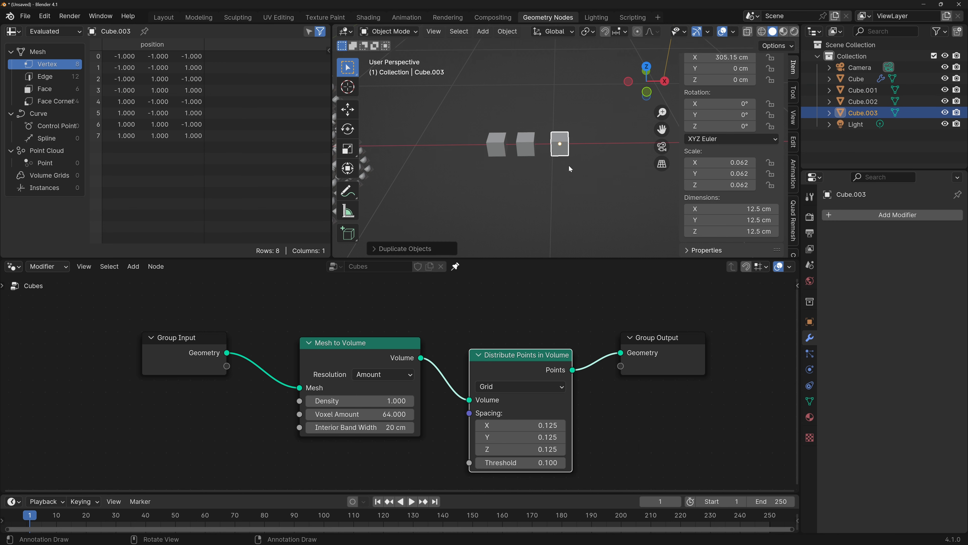
Rename the three small cubes CubeBlack, cubeWhite and cubeWire, in order along the X axis.
{"action": "left_click", "coordinate": [495, 152]}
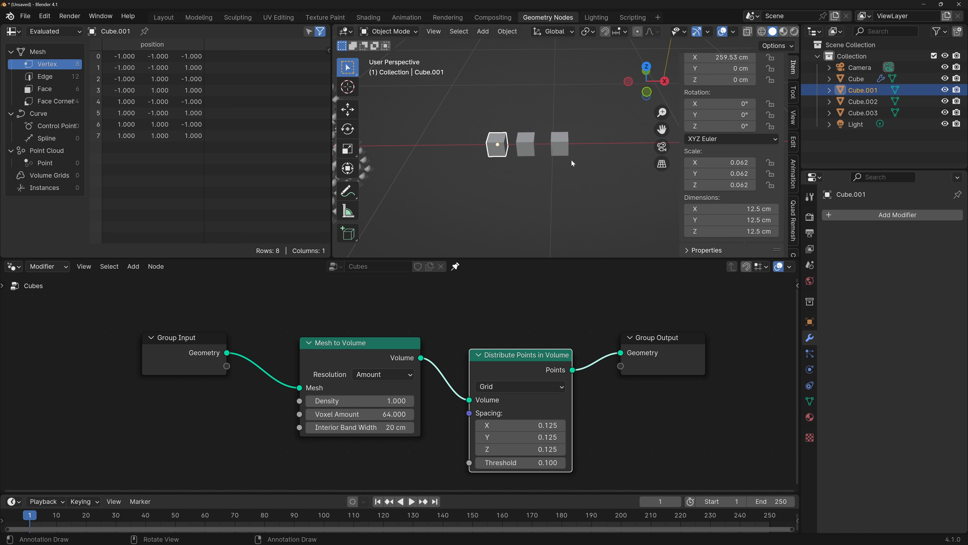
{"action": "double_click", "coordinate": [864, 90]}
{"action": "type", "text": "CubeBlack"}
{"action": "key", "text": "Return"}
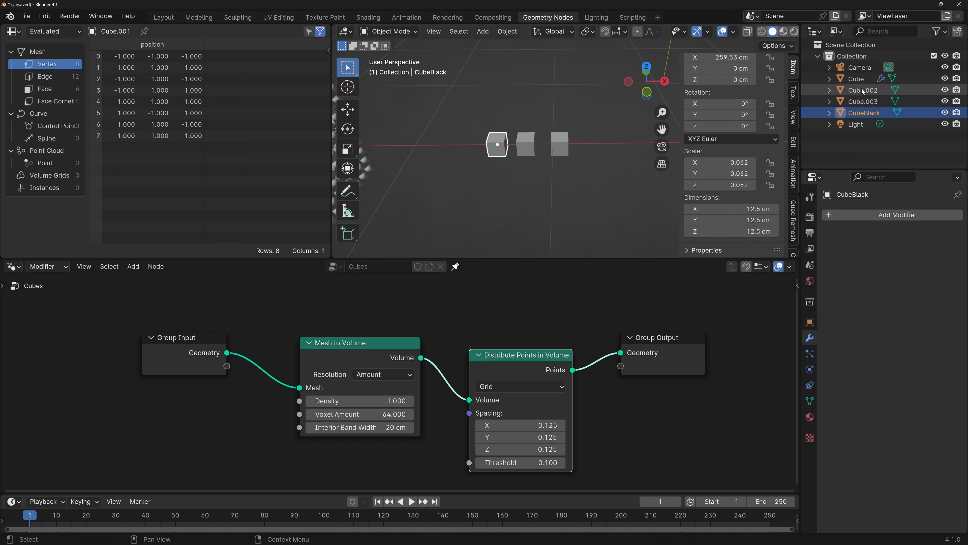
{"action": "double_click", "coordinate": [864, 90]}
{"action": "type", "text": "cubeWhite"}
{"action": "key", "text": "Return"}
{"action": "double_click", "coordinate": [864, 90]}
{"action": "type", "text": "cubeWire"}
{"action": "key", "text": "Return"}
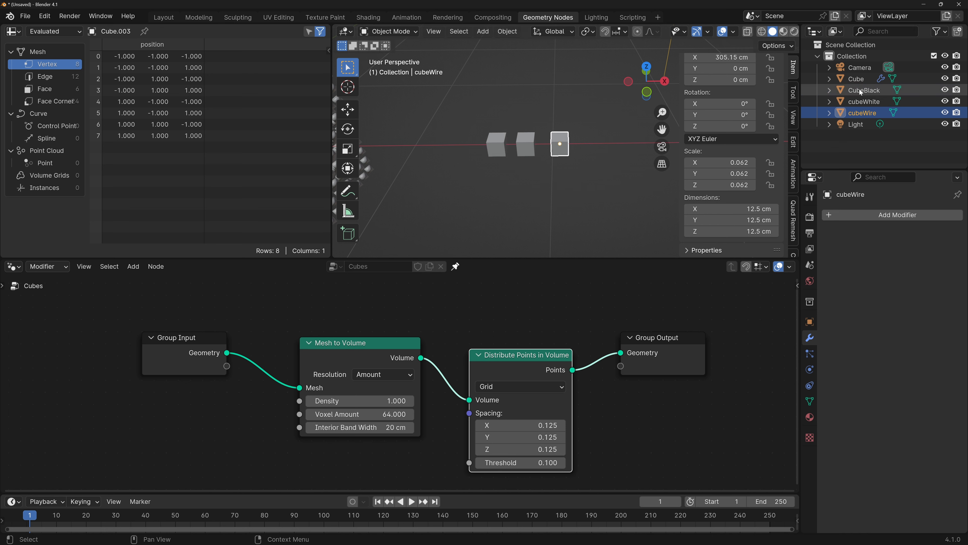
Move CubeBlack and cubeWhite into a new collection named SolidCubes.
{"action": "left_click", "coordinate": [912, 90]}
{"action": "left_click", "coordinate": [864, 101], "text": "ctrl"}
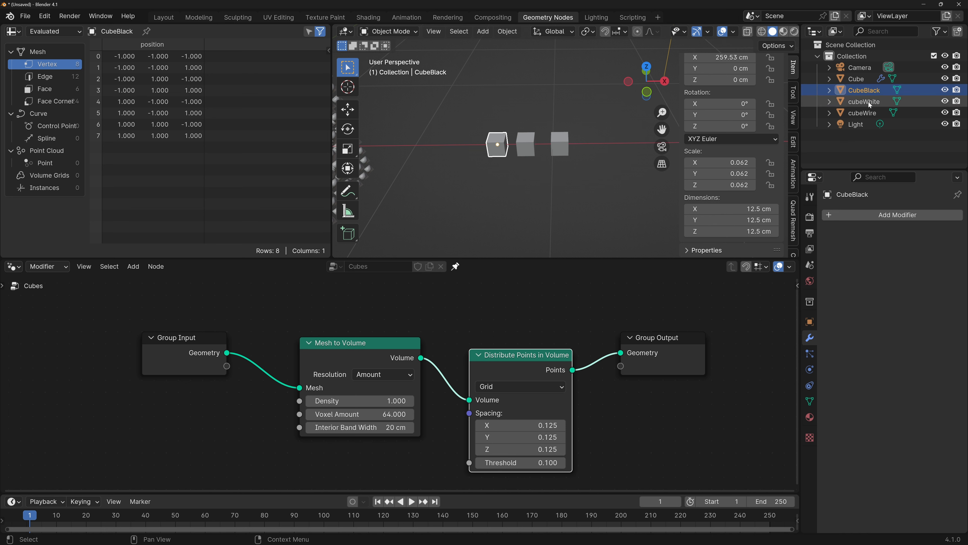
{"action": "key", "text": "m"}
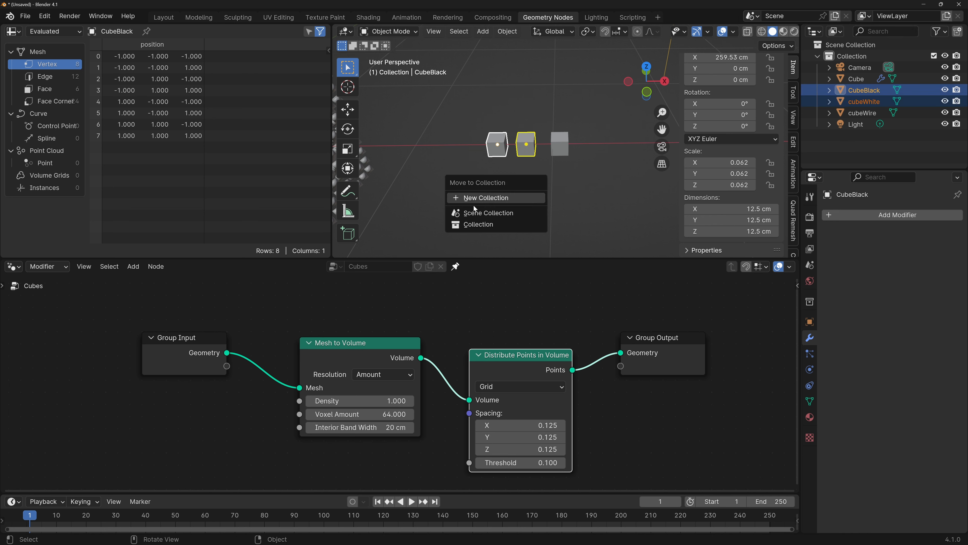
{"action": "left_click", "coordinate": [527, 199]}
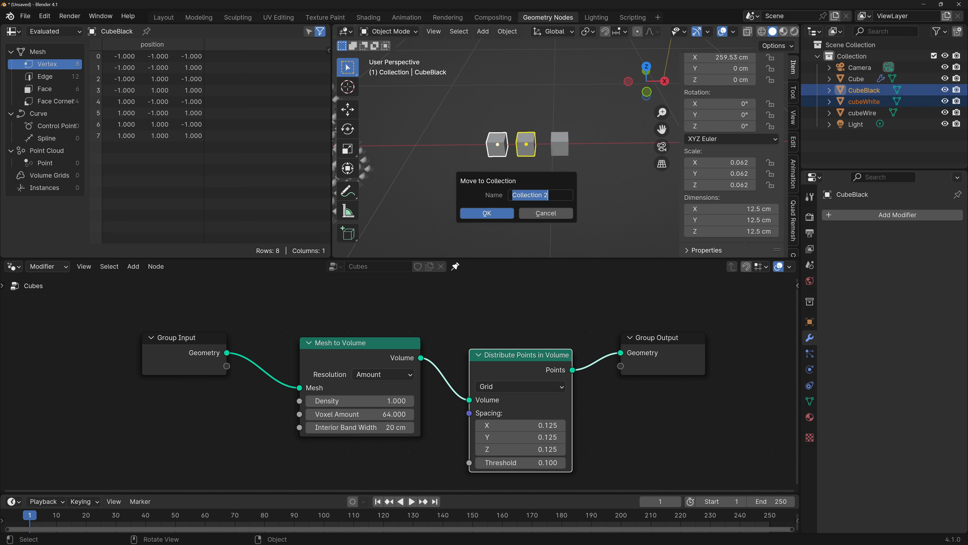
{"action": "type", "text": "SolidCubes"}
{"action": "left_click", "coordinate": [487, 213]}
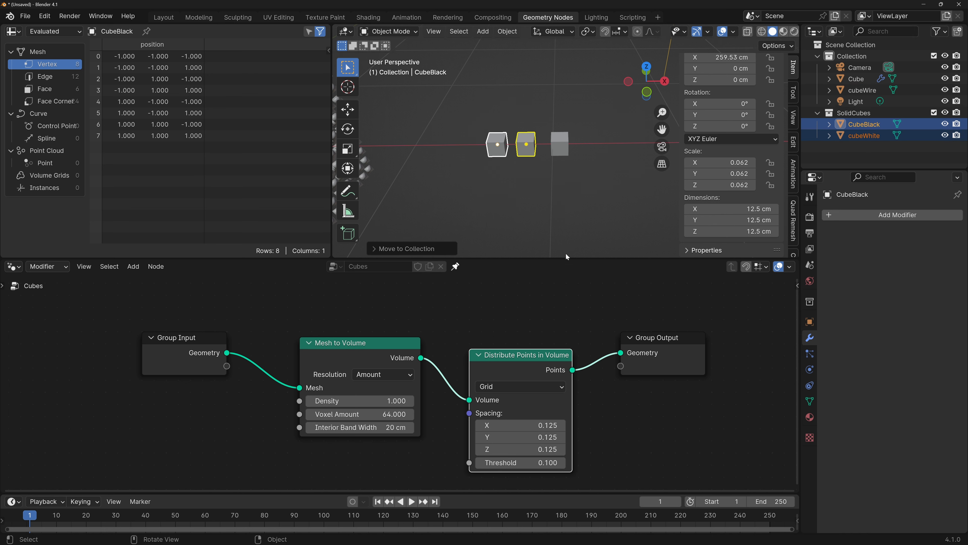
Create a new material on CubeBlack and name it SolidBlack.
{"action": "left_click", "coordinate": [497, 144]}
{"action": "left_click", "coordinate": [809, 416]}
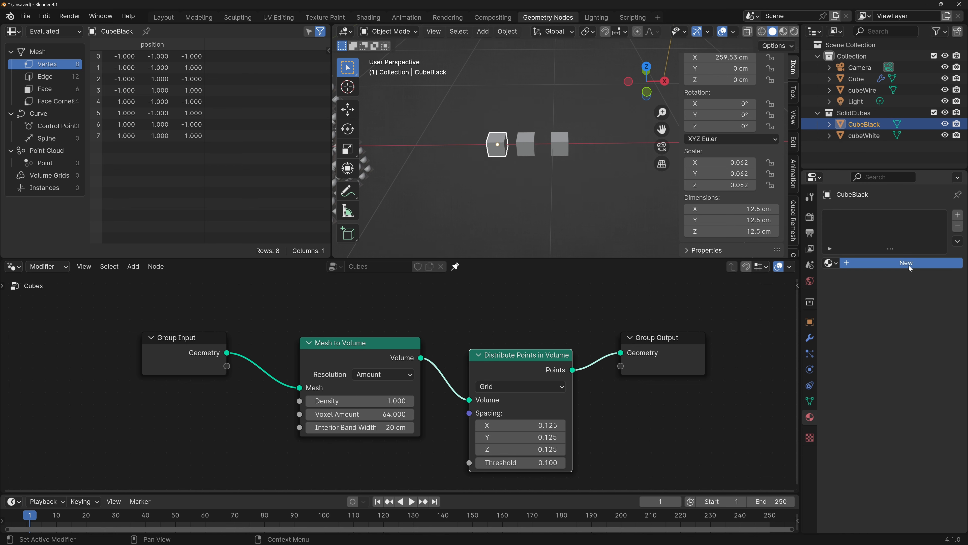
{"action": "left_click", "coordinate": [910, 263]}
{"action": "double_click", "coordinate": [888, 218]}
{"action": "type", "text": "Solid"}
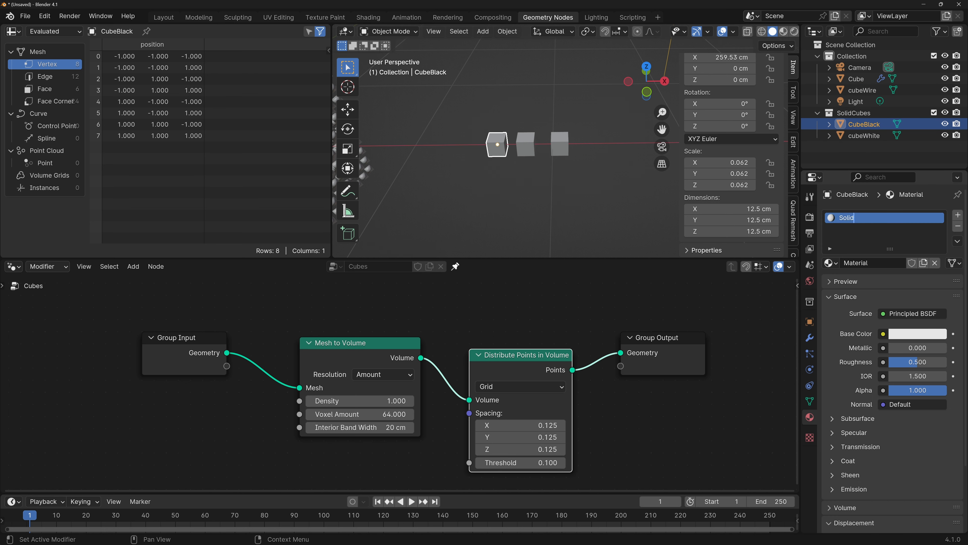
{"action": "type", "text": "Black"}
{"action": "key", "text": "Return"}
Set the SolidBlack material's base color to black and its roughness to 0.75.
{"action": "left_click", "coordinate": [910, 335]}
{"action": "left_click_drag", "start_coordinate": [938, 225], "coordinate": [937, 254]}
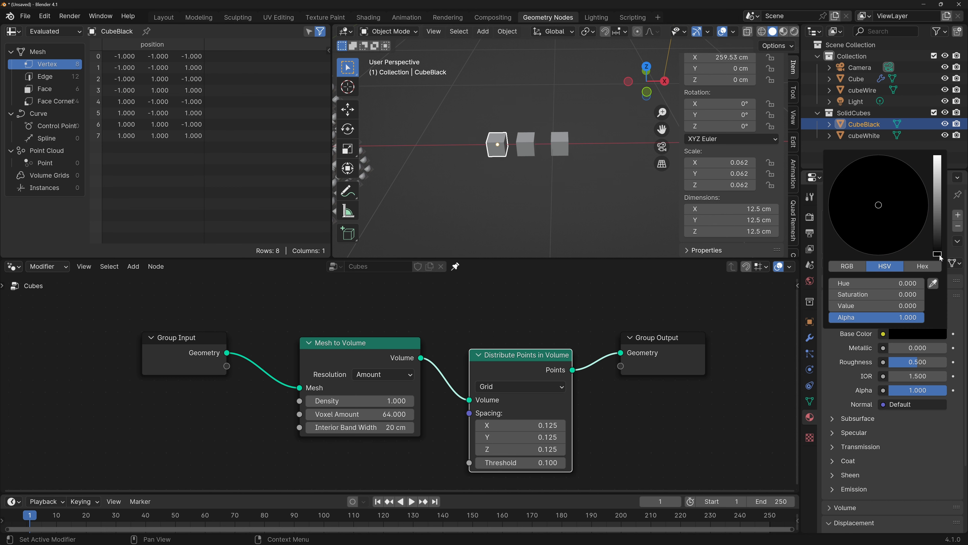
{"action": "left_click", "coordinate": [917, 361]}
{"action": "type", "text": "1"}
{"action": "key", "text": "Return"}
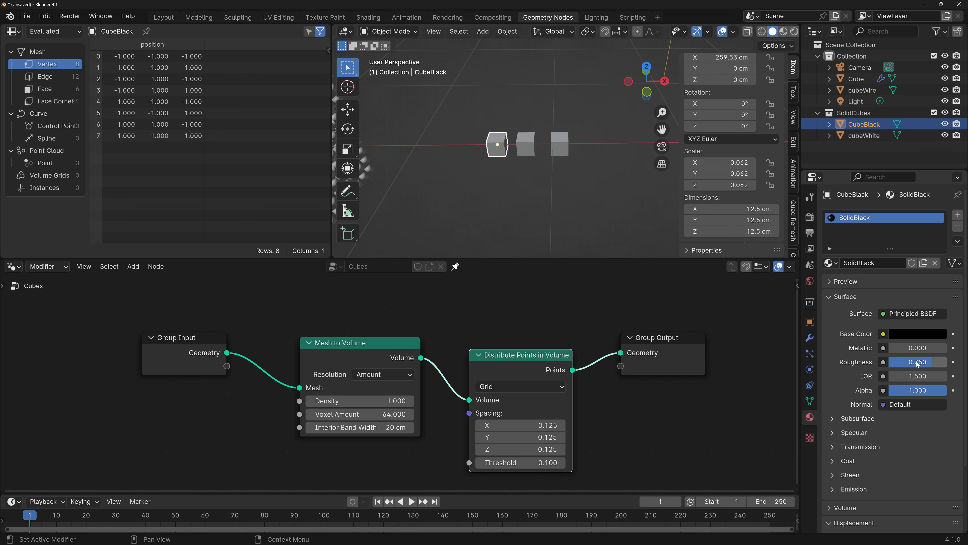
Create a new material on cubeWhite in the Shading workspace and name it Translucent.
{"action": "left_click", "coordinate": [526, 147]}
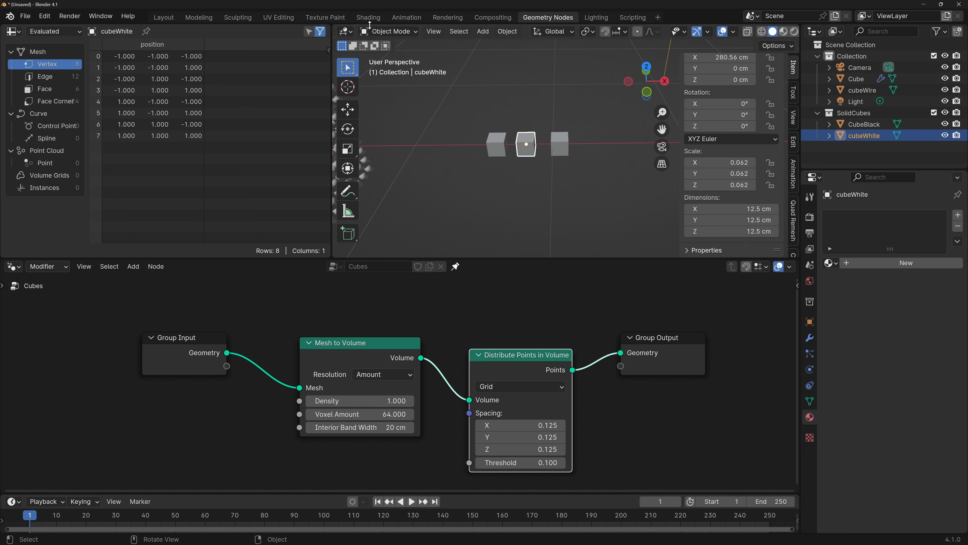
{"action": "left_click", "coordinate": [368, 18]}
{"action": "left_click", "coordinate": [281, 31]}
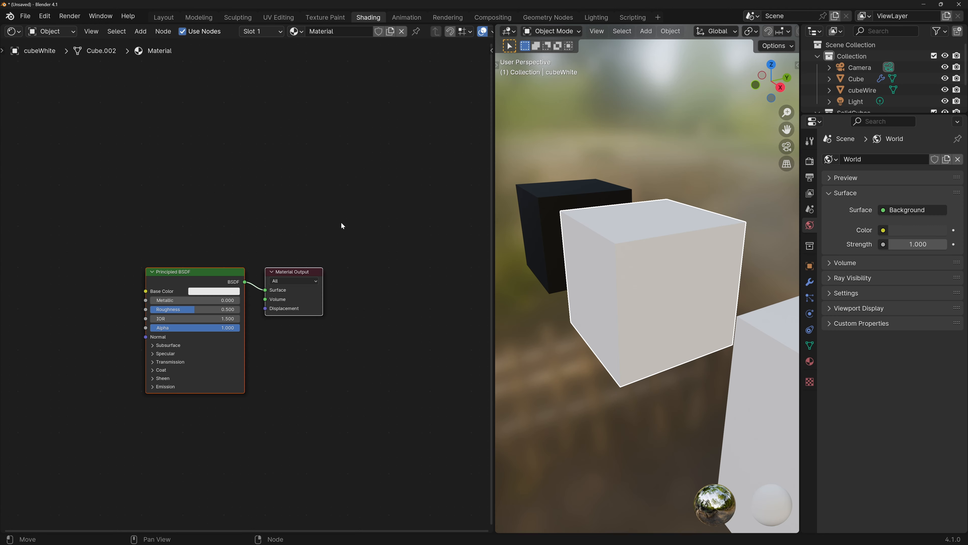
{"action": "double_click", "coordinate": [324, 31]}
{"action": "type", "text": "Translucent"}
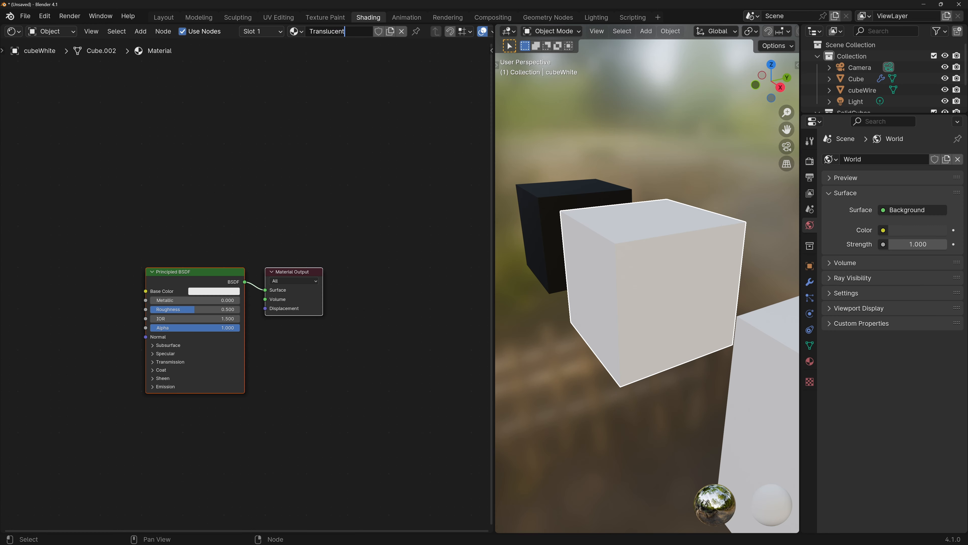
{"action": "key", "text": "Return"}
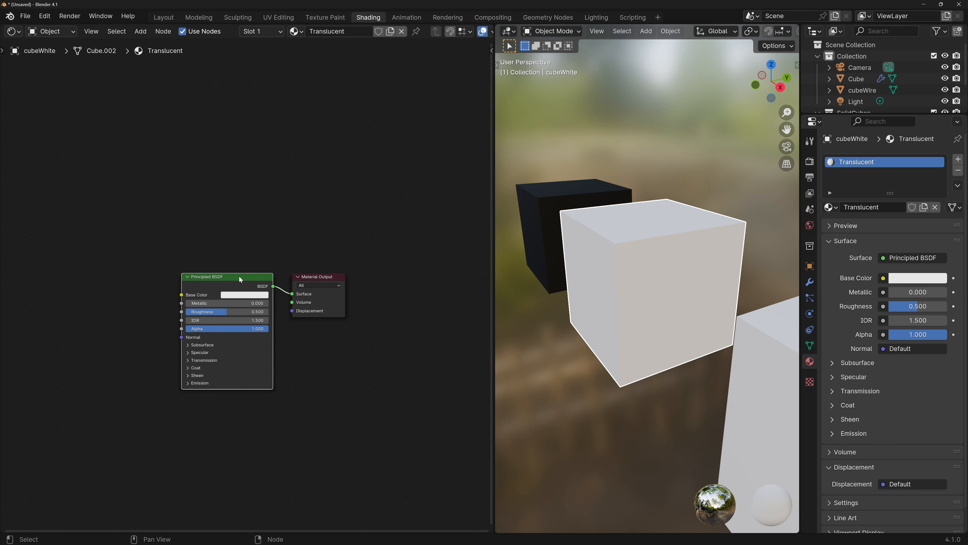
Delete the Principled BSDF from the Translucent material and add a Translucent BSDF and a Transparent BSDF node.
{"action": "left_click", "coordinate": [239, 276]}
{"action": "key", "text": "x"}
{"action": "key", "text": "shift+a"}
{"action": "left_click", "coordinate": [207, 249]}
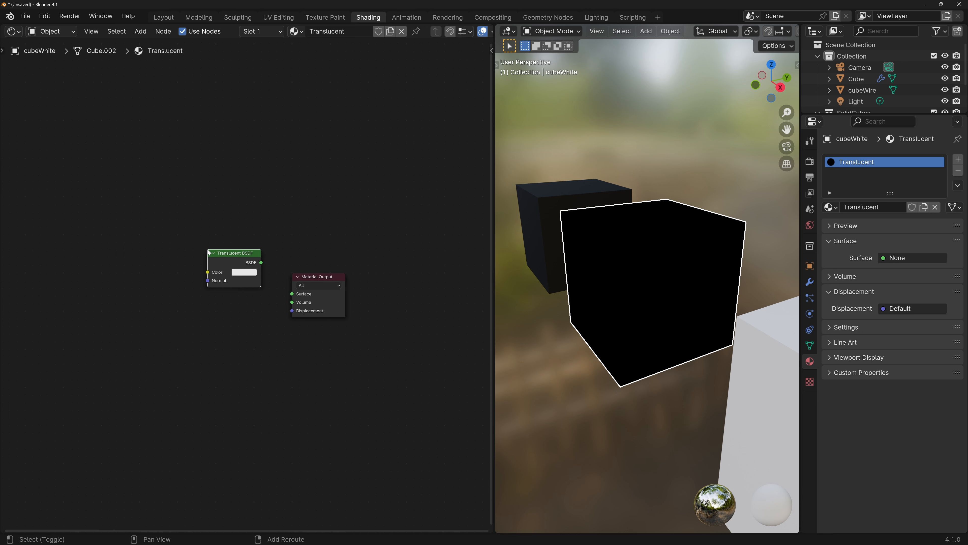
{"action": "key", "text": "shift+a"}
{"action": "left_click", "coordinate": [211, 302]}
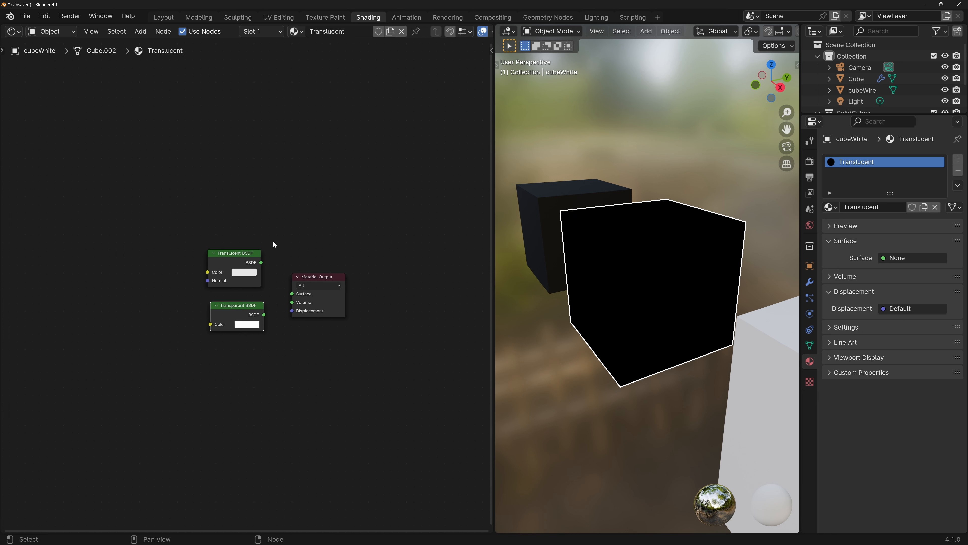
Combine the Translucent and Transparent BSDFs in a Mix Shader feeding the Material Output's surface, with a factor of 0.3.
{"action": "right_click_drag", "start_coordinate": [273, 244], "coordinate": [239, 339], "text": "ctrl+shift"}
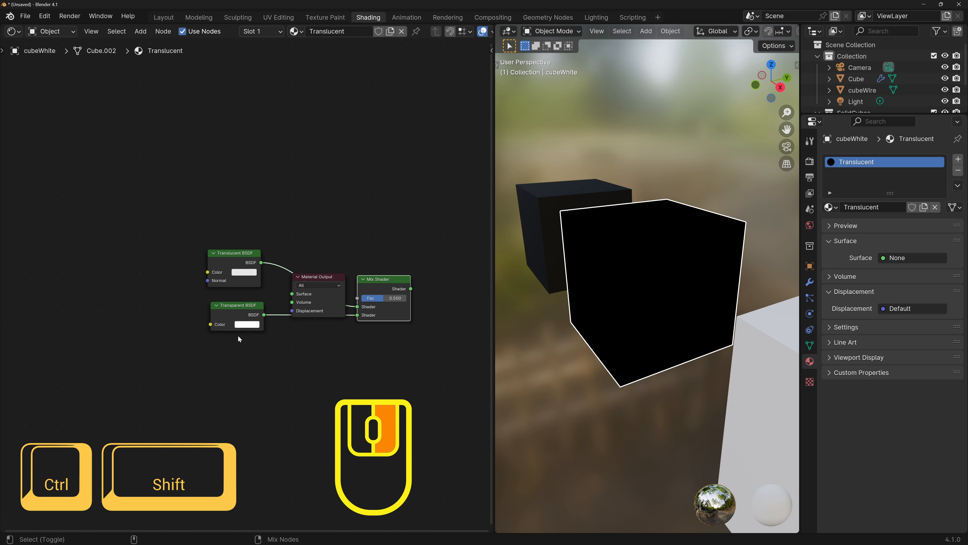
{"action": "left_click_drag", "start_coordinate": [391, 282], "coordinate": [307, 278]}
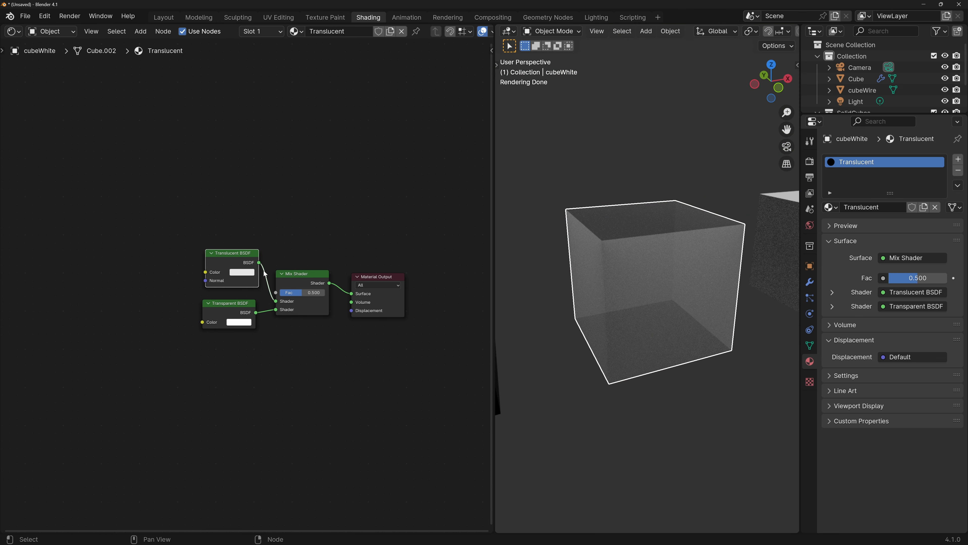
{"action": "left_click", "coordinate": [301, 293]}
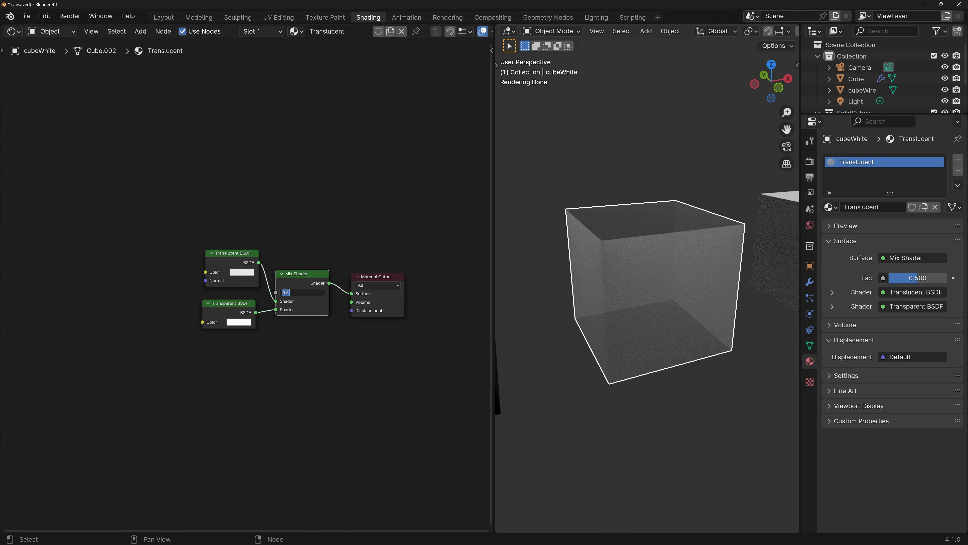
{"action": "type", "text": "0.3"}
{"action": "key", "text": "Return"}
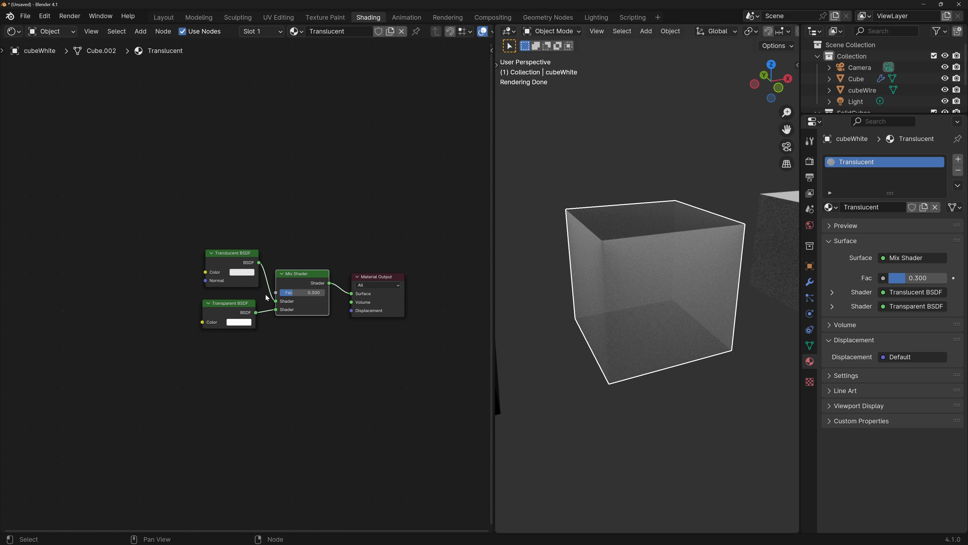
Open the Translucent BSDF's color for editing.
{"action": "left_click", "coordinate": [267, 298]}
{"action": "left_click", "coordinate": [245, 272]}
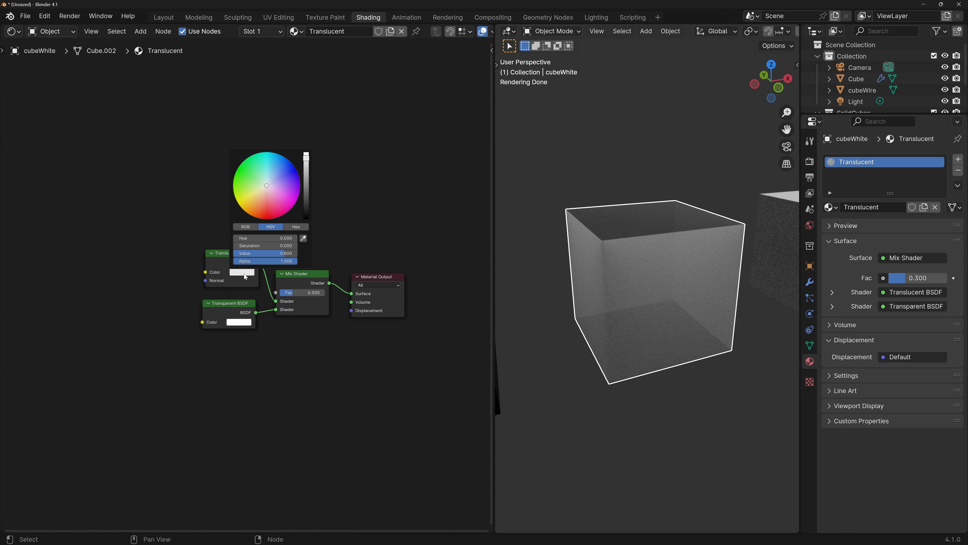
{"action": "mouse_move", "coordinate": [266, 209]}
{"action": "left_mouse_down"}
{"action": "mouse_move", "coordinate": [239, 202]}
{"action": "mouse_move", "coordinate": [236, 172]}
{"action": "left_mouse_up"}
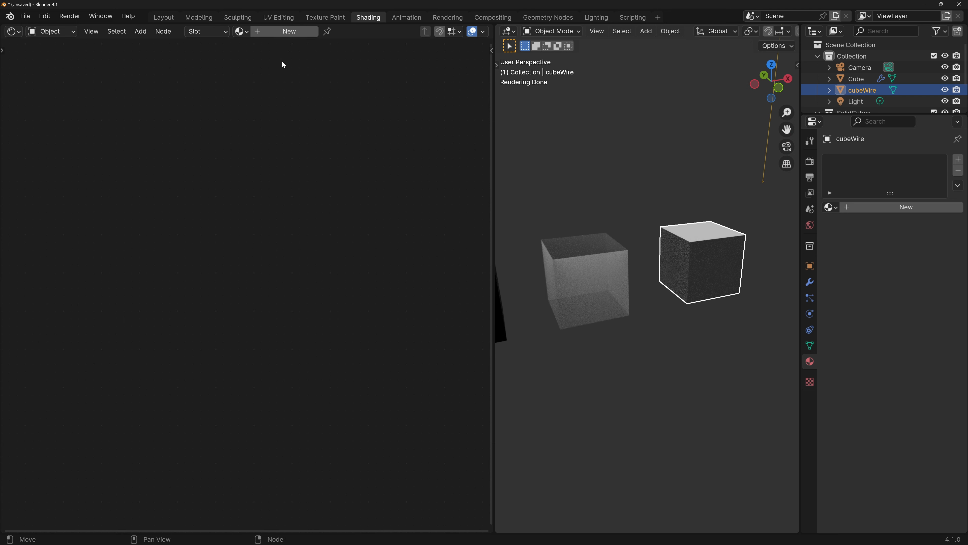
Create a new material on cubeWire and name it Wireframe.
{"action": "left_click", "coordinate": [289, 31]}
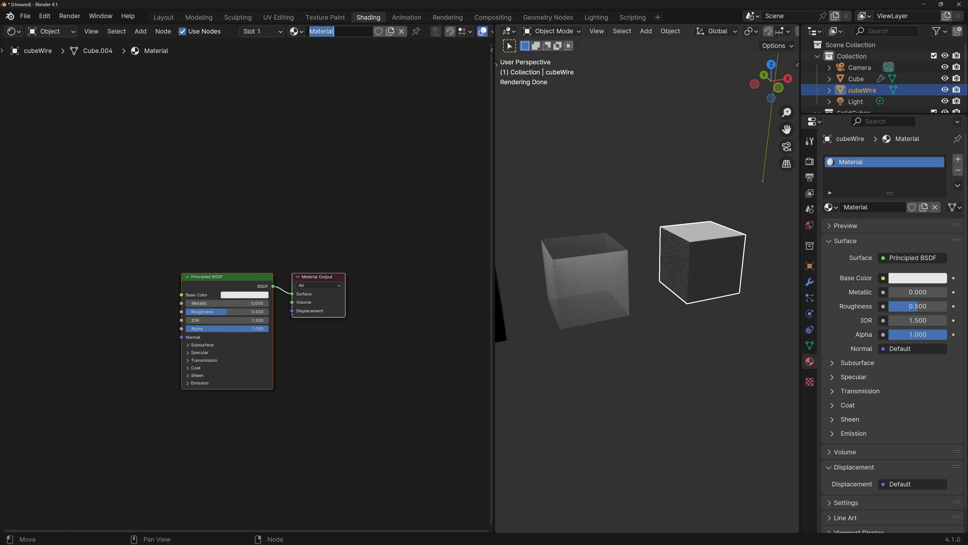
{"action": "type", "text": "Wireframe"}
{"action": "key", "text": "Return"}
Add a Noise Texture with Texture Coordinate and Mapping nodes to the Wireframe material, feeding the Mapping vector from the Object output.
{"action": "key", "text": "shift+a"}
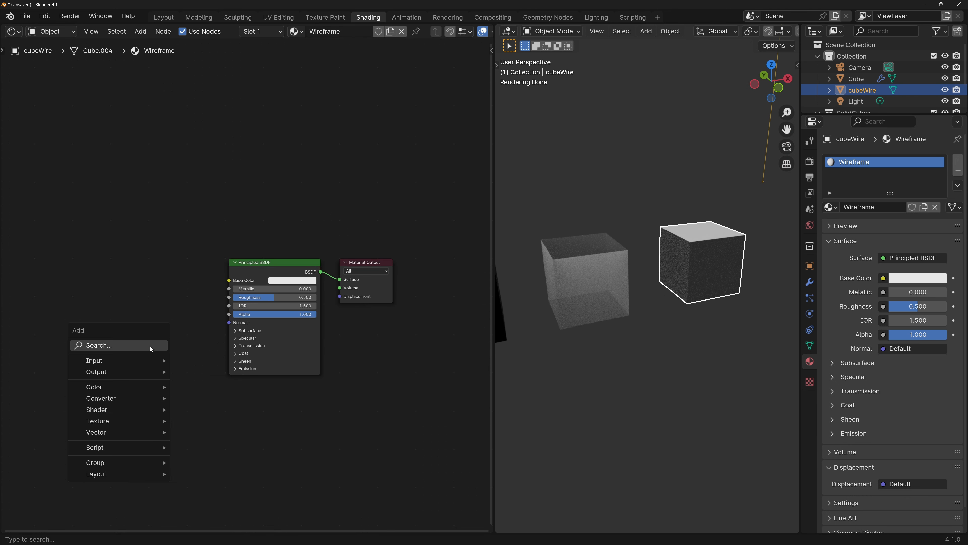
{"action": "type", "text": "nos"}
{"action": "key", "text": "Return"}
{"action": "left_click", "coordinate": [170, 235]}
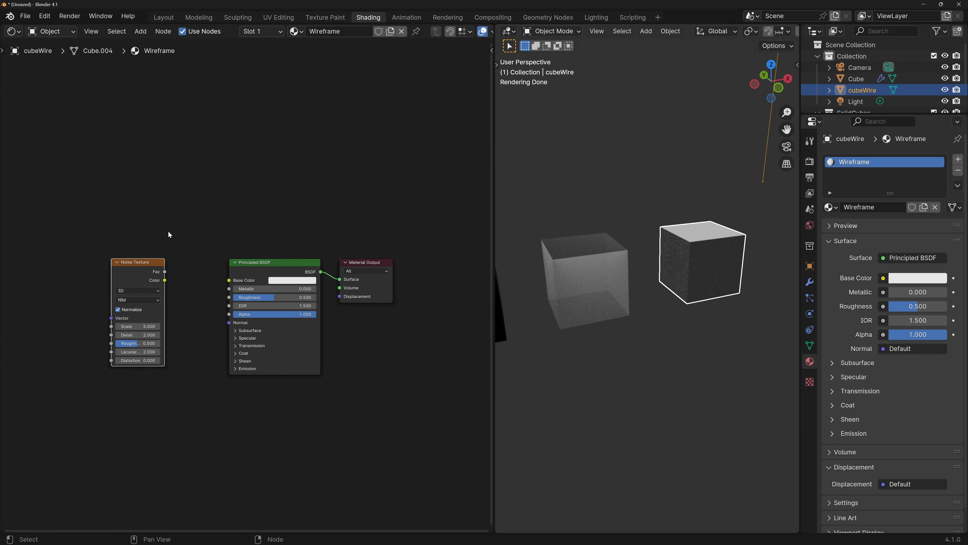
{"action": "key", "text": "ctrl+t"}
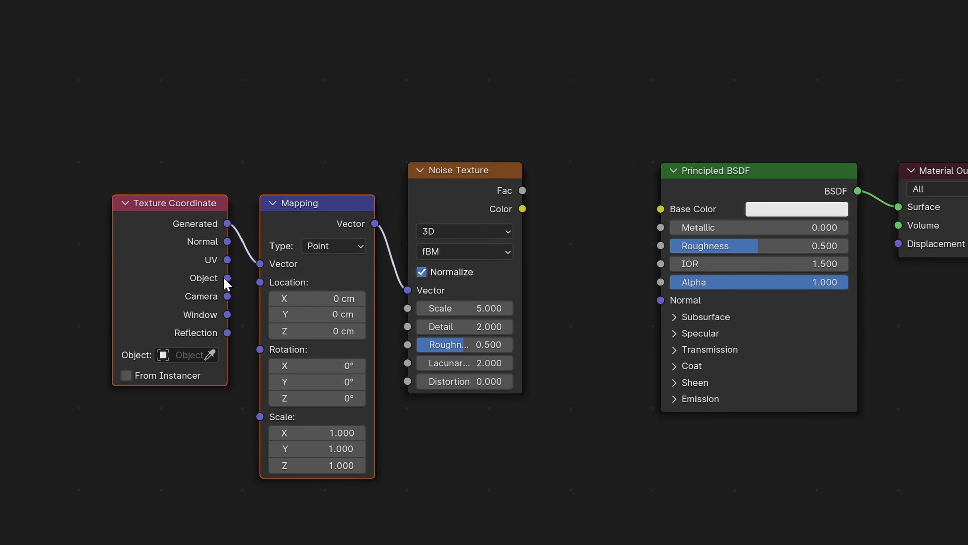
{"action": "left_click_drag", "start_coordinate": [141, 274], "coordinate": [161, 268]}
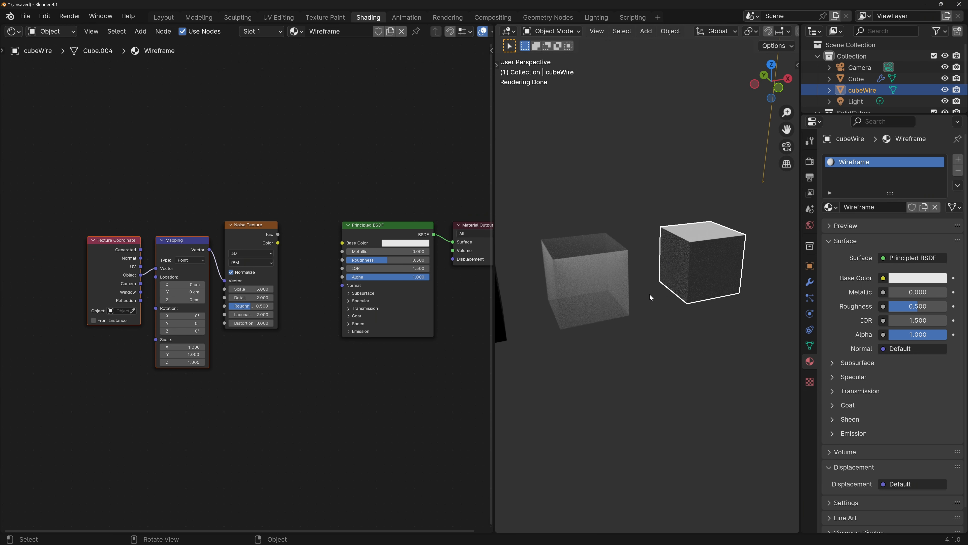
Add a new cube mesh around the point grid and rename it Lattice.
{"action": "key", "text": "shift+a"}
{"action": "mouse_move", "coordinate": [625, 327]}
{"action": "left_click", "coordinate": [671, 73]}
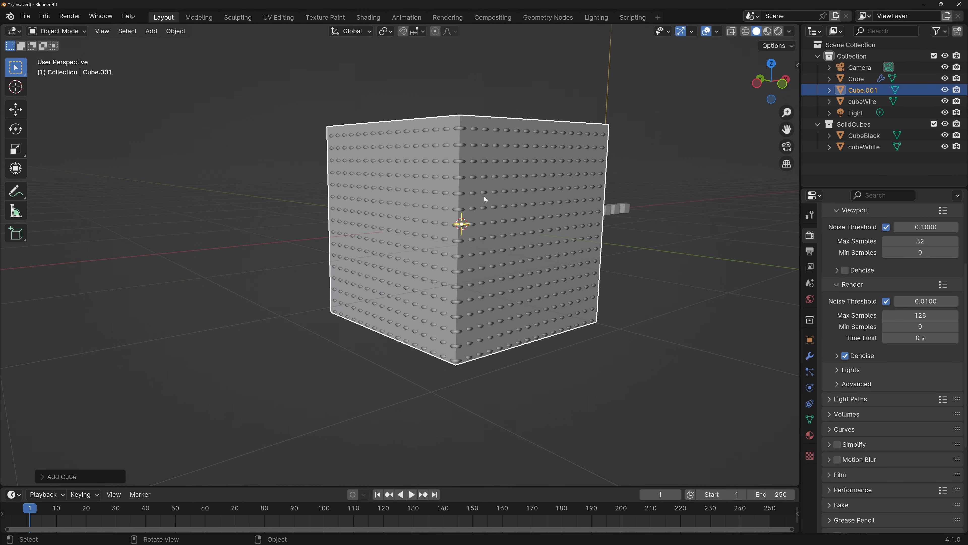
{"action": "mouse_move", "coordinate": [486, 199]}
{"action": "middle_mouse_down"}
{"action": "mouse_move", "coordinate": [446, 190]}
{"action": "mouse_move", "coordinate": [396, 232]}
{"action": "mouse_move", "coordinate": [491, 194]}
{"action": "mouse_move", "coordinate": [493, 250]}
{"action": "mouse_move", "coordinate": [441, 225]}
{"action": "mouse_move", "coordinate": [610, 259]}
{"action": "middle_mouse_up"}
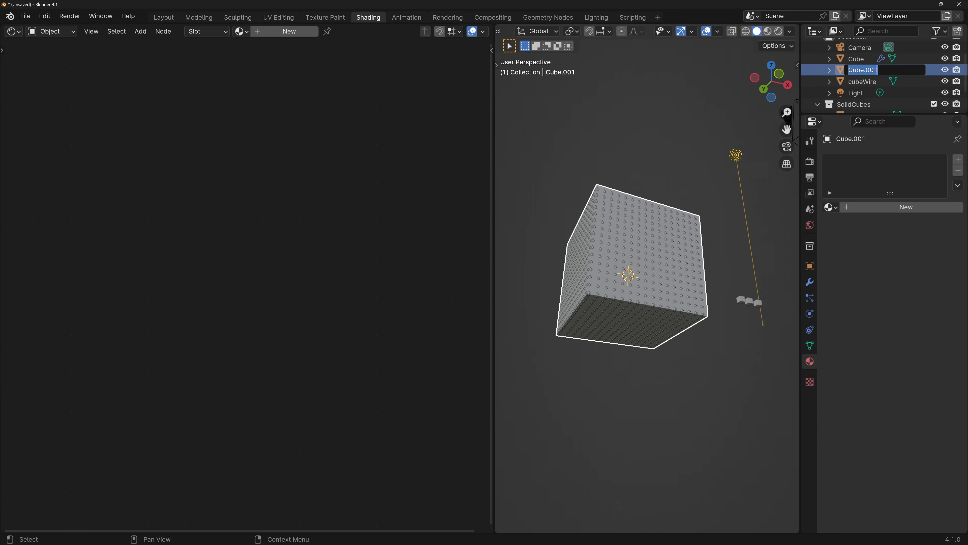
{"action": "type", "text": "Lattice"}
{"action": "key", "text": "Return"}
Subdivide all edges of the Lattice cube with 2 cuts and return to Object Mode.
{"action": "key", "text": "Tab"}
{"action": "middle_click_drag", "start_coordinate": [632, 267], "coordinate": [652, 249]}
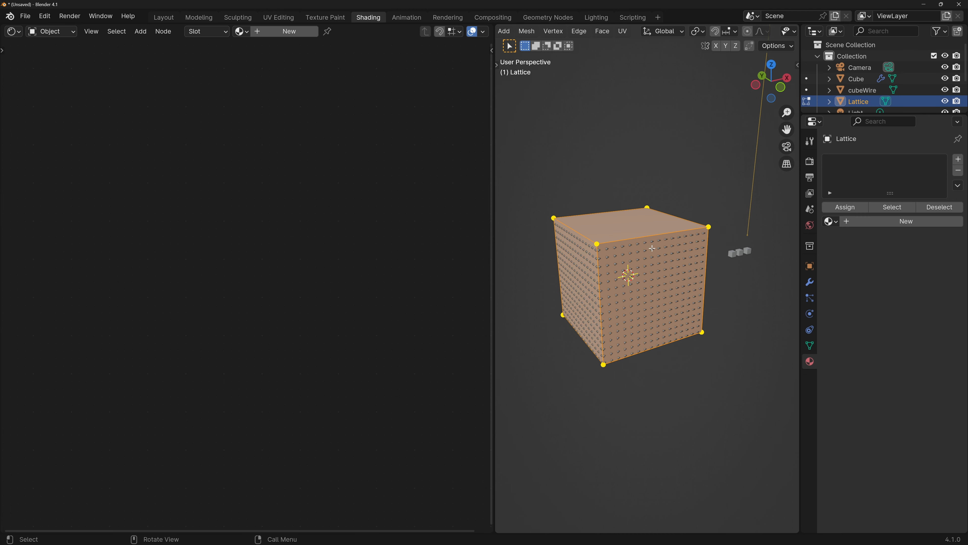
{"action": "key", "text": "alt+a"}
{"action": "key", "text": "a"}
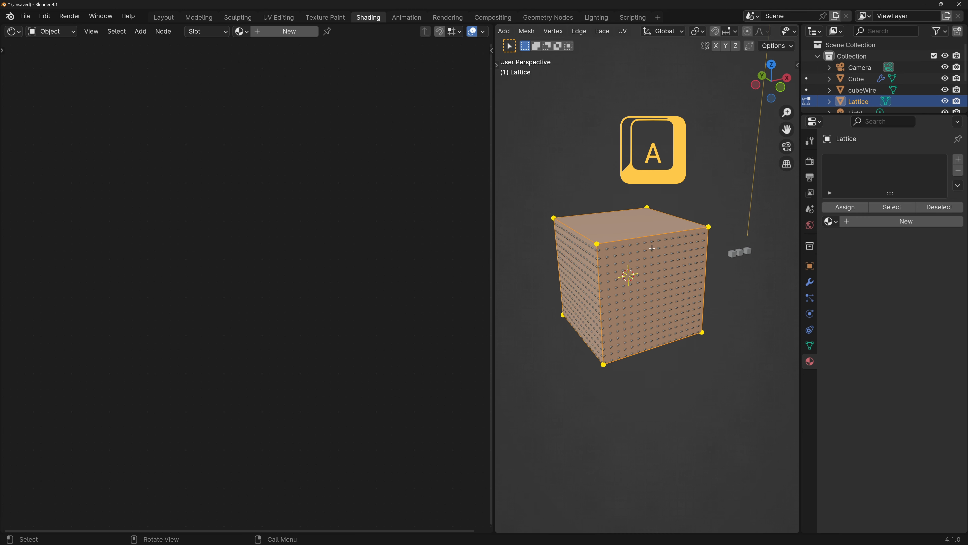
{"action": "key", "text": "ctrl+e"}
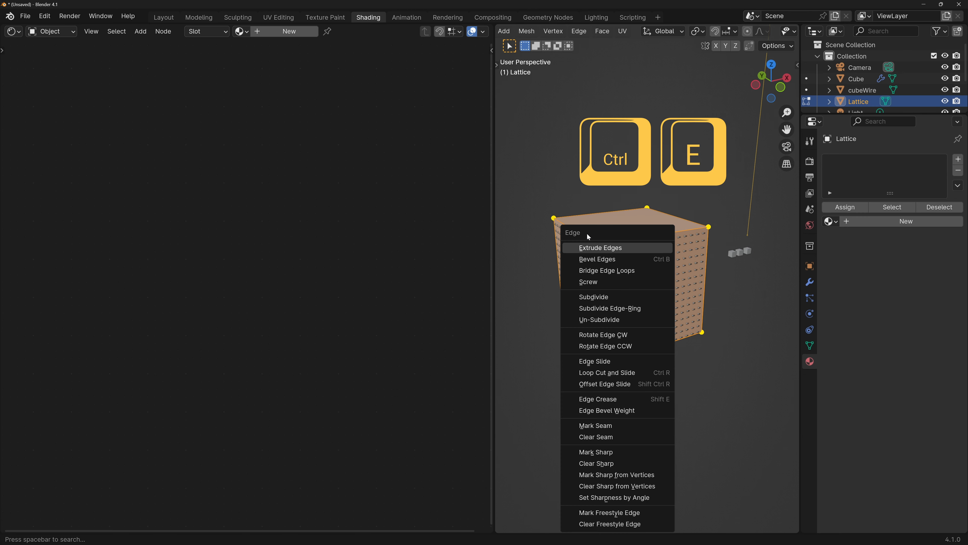
{"action": "left_click", "coordinate": [593, 297]}
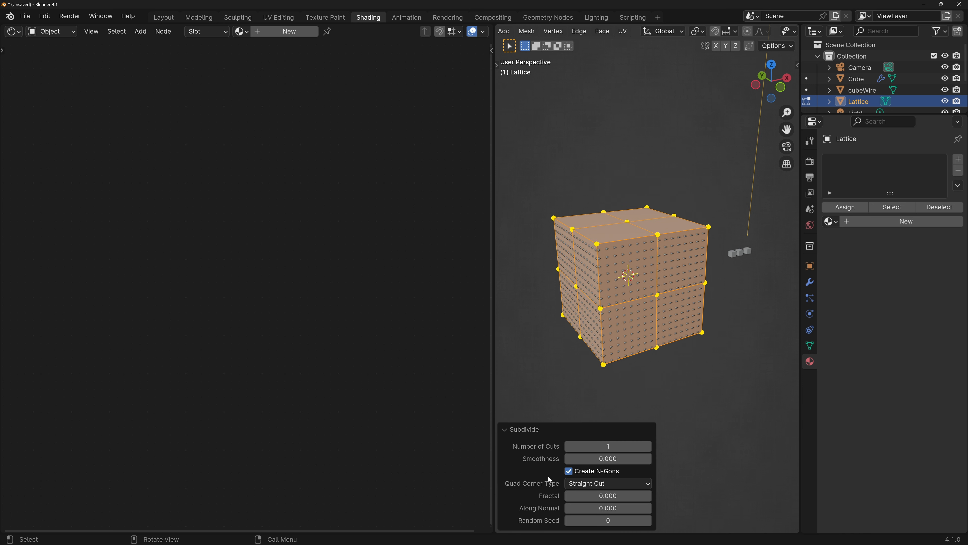
{"action": "left_click", "coordinate": [648, 446]}
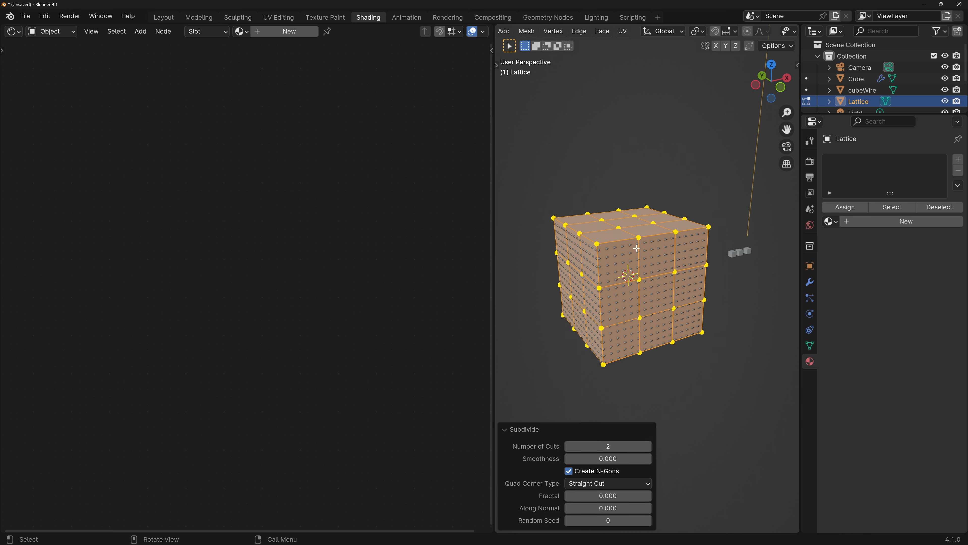
{"action": "key", "text": "Tab"}
Add a Wireframe modifier to the Lattice cube.
{"action": "left_click", "coordinate": [811, 283]}
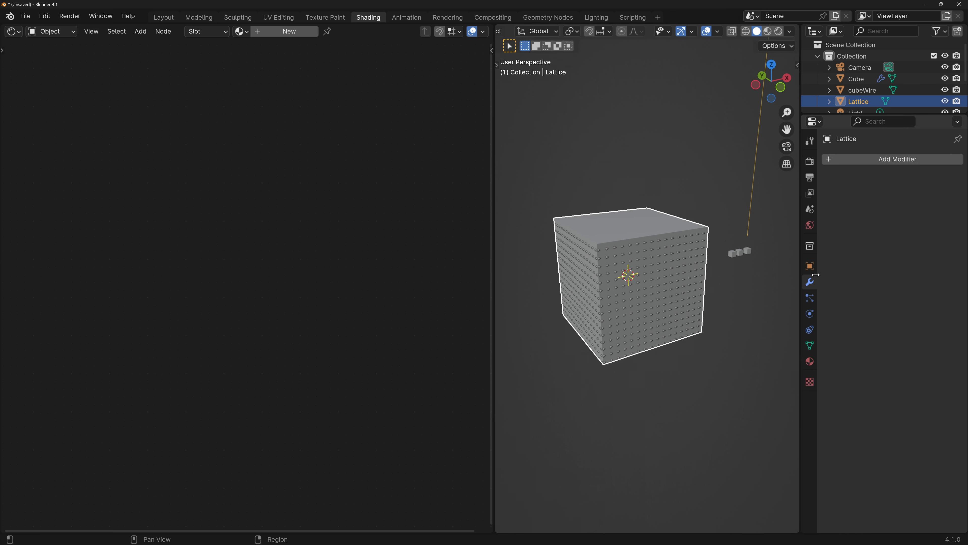
{"action": "left_click", "coordinate": [888, 159]}
{"action": "type", "text": "wir"}
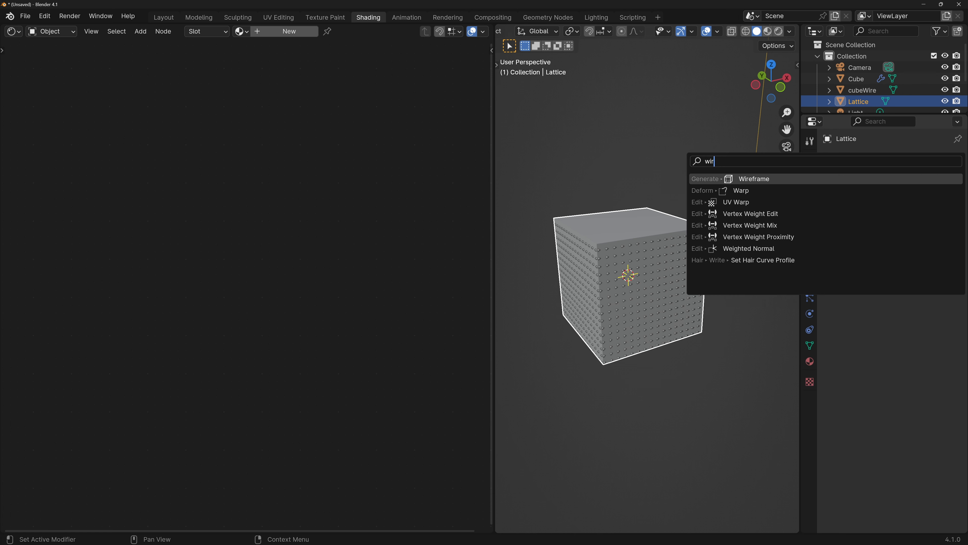
{"action": "key", "text": "Return"}
Create a new material on Lattice and replace its Principled BSDF with an RGB node connected to the Material Output's surface.
{"action": "left_click", "coordinate": [810, 361]}
{"action": "left_click", "coordinate": [881, 204]}
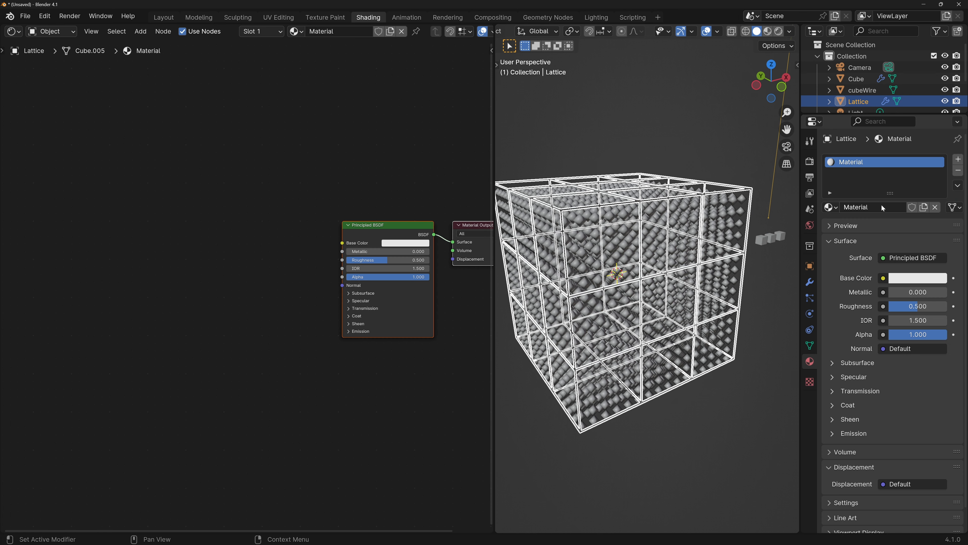
{"action": "middle_click_drag", "start_coordinate": [386, 237], "coordinate": [302, 244]}
{"action": "left_click", "coordinate": [302, 232]}
{"action": "key", "text": "x"}
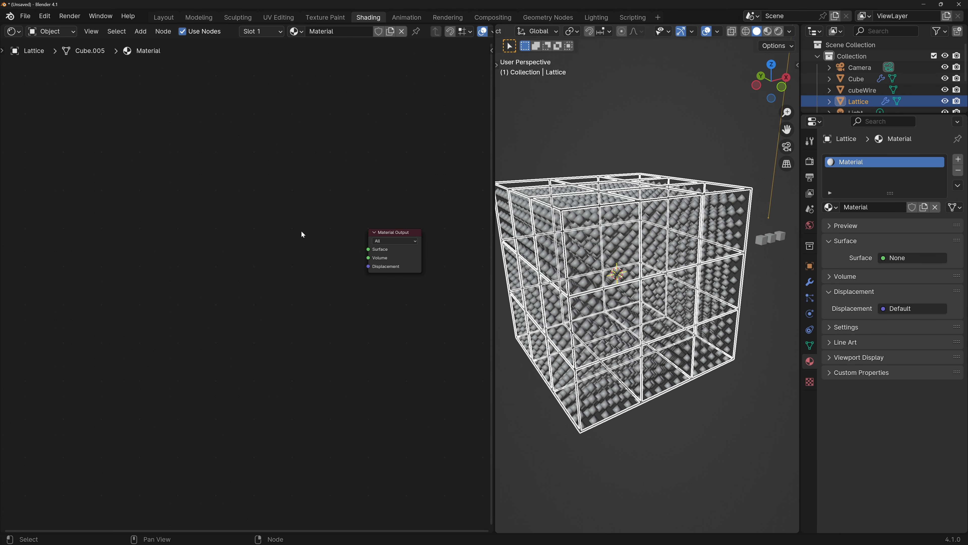
{"action": "key", "text": "shift+a"}
{"action": "type", "text": "rgb"}
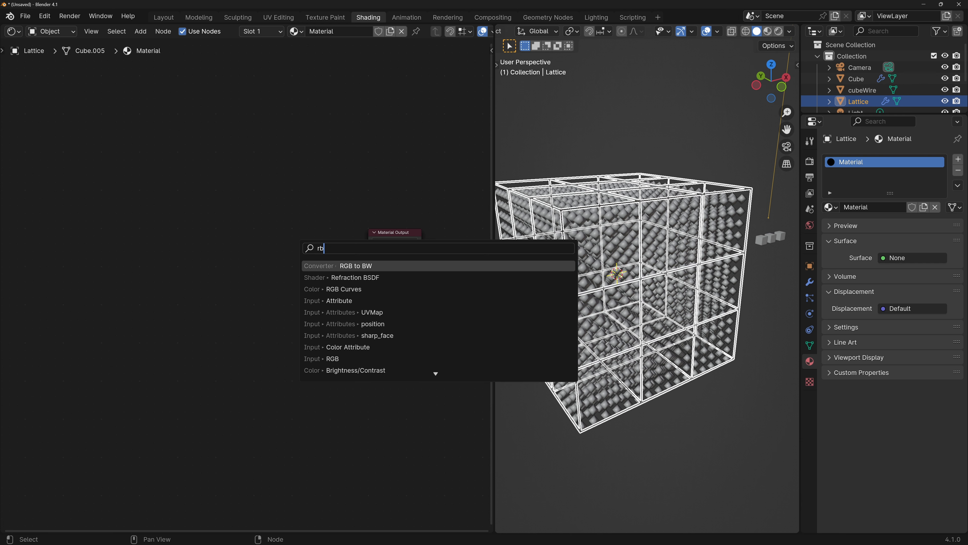
{"action": "key", "text": "Return"}
{"action": "left_click_drag", "start_coordinate": [322, 250], "coordinate": [368, 250]}
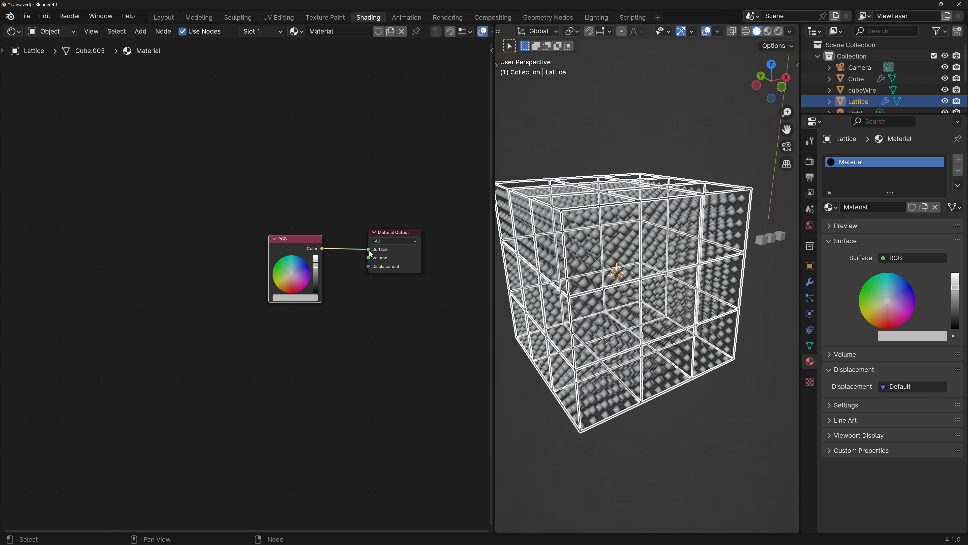
Switch the 3D viewport to rendered shading.
{"action": "key", "text": "z"}
{"action": "left_click", "coordinate": [616, 217]}
{"action": "scroll", "coordinate": [617, 217], "scroll_direction": "up", "scroll_amount": 3}
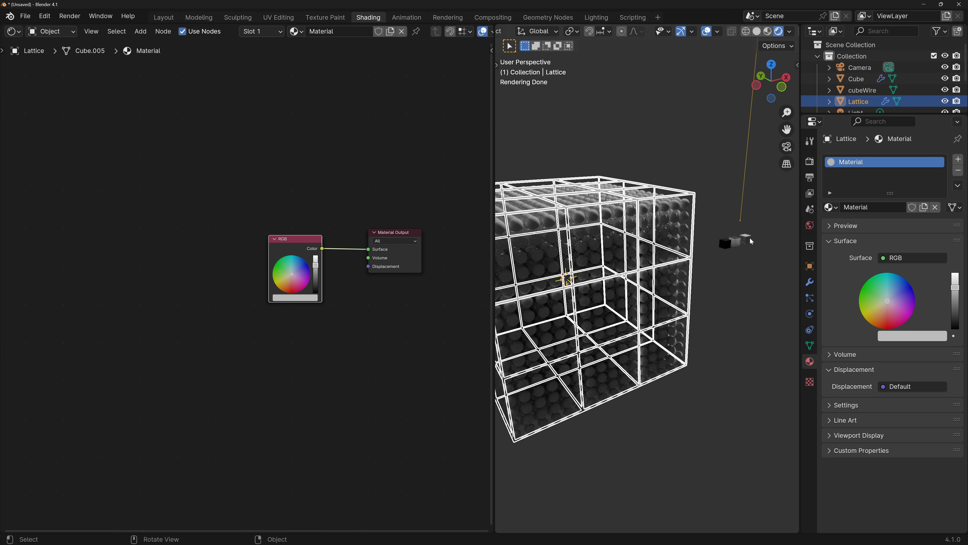
Set Lattice as the reference object of the Texture Coordinate node in cubeWire's Wireframe material.
{"action": "left_click", "coordinate": [751, 241]}
{"action": "middle_click_drag", "start_coordinate": [30, 305], "coordinate": [114, 307]}
{"action": "left_click", "coordinate": [115, 307]}
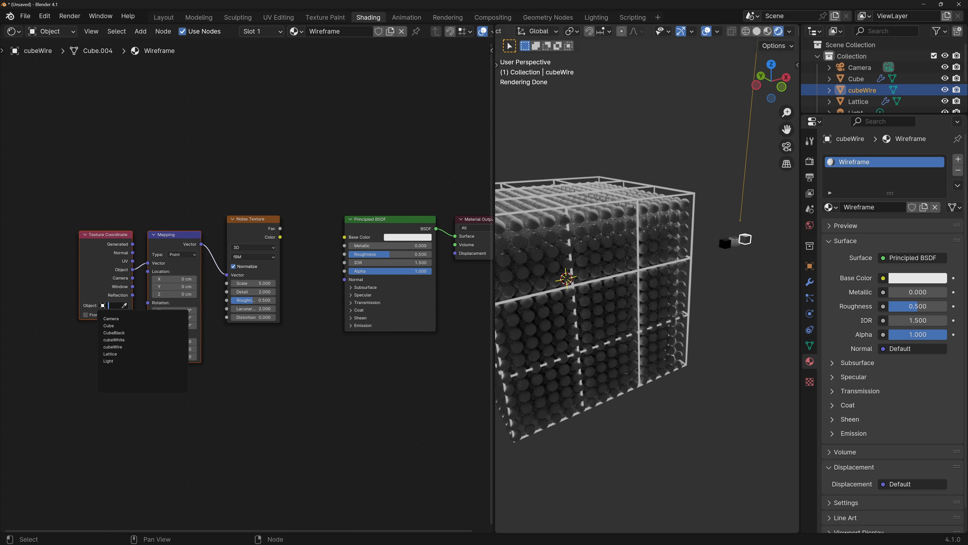
{"action": "left_click", "coordinate": [110, 353]}
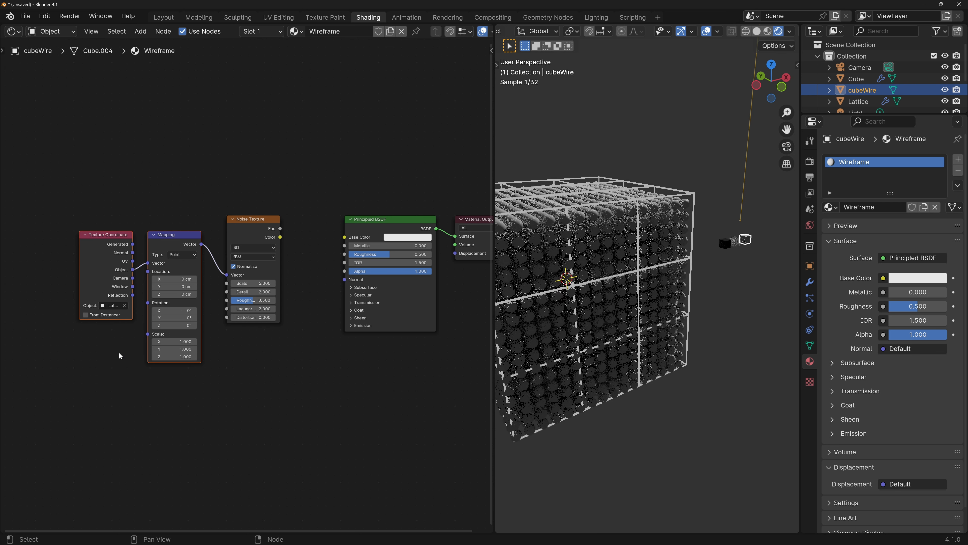
Add a Wireframe modifier to cubeWire.
{"action": "left_click", "coordinate": [810, 281]}
{"action": "left_click", "coordinate": [873, 163]}
{"action": "type", "text": "wire"}
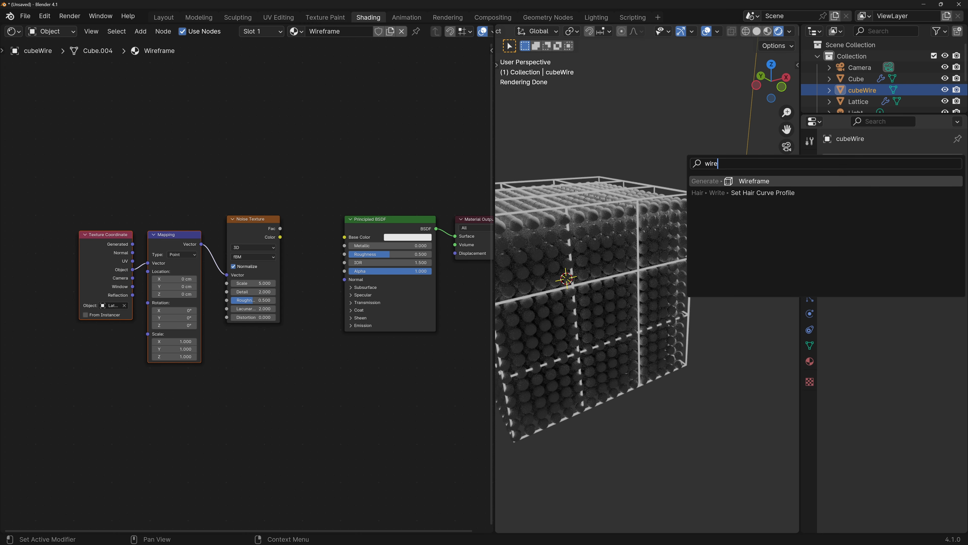
{"action": "key", "text": "Return"}
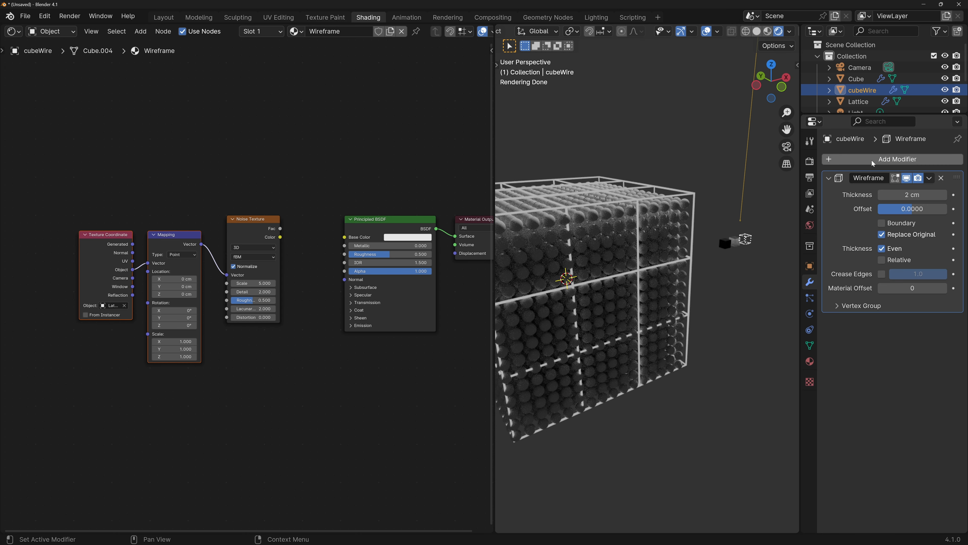
Set the Wireframe modifier thickness on cubeWire to 1 cm.
{"action": "left_click", "coordinate": [911, 195]}
{"action": "type", "text": "1"}
{"action": "key", "text": "Return"}
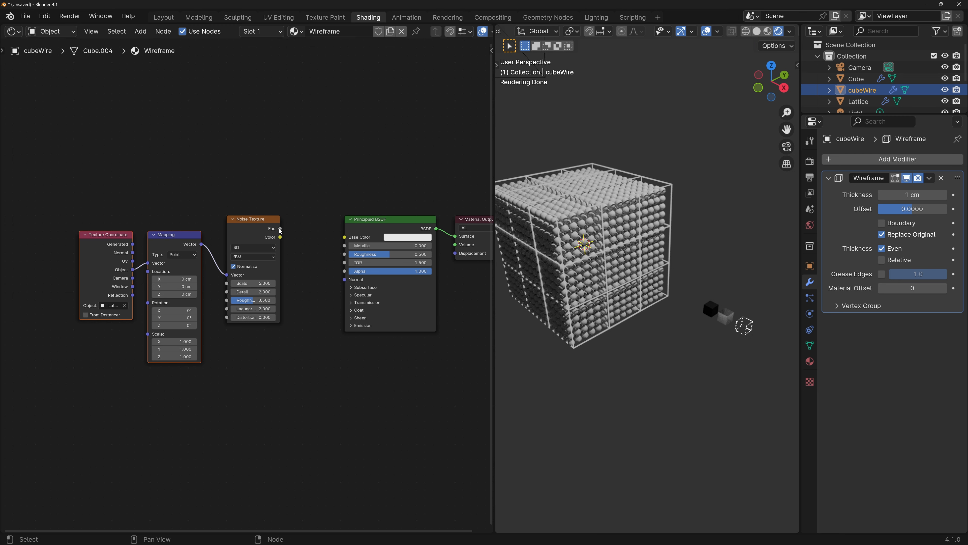
Feed the Noise Texture's Fac into a new Color Ramp, delete the Principled BSDF, and connect the ramp's Color to the Material Output's Surface.
{"action": "left_click_drag", "start_coordinate": [280, 229], "coordinate": [313, 224]}
{"action": "type", "text": "colora"}
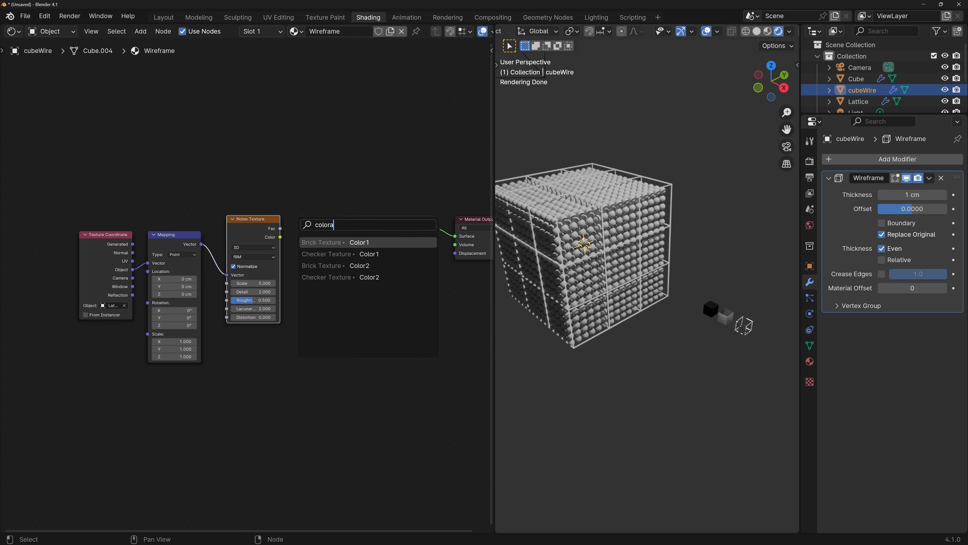
{"action": "key", "text": "Return"}
{"action": "left_click", "coordinate": [373, 224]}
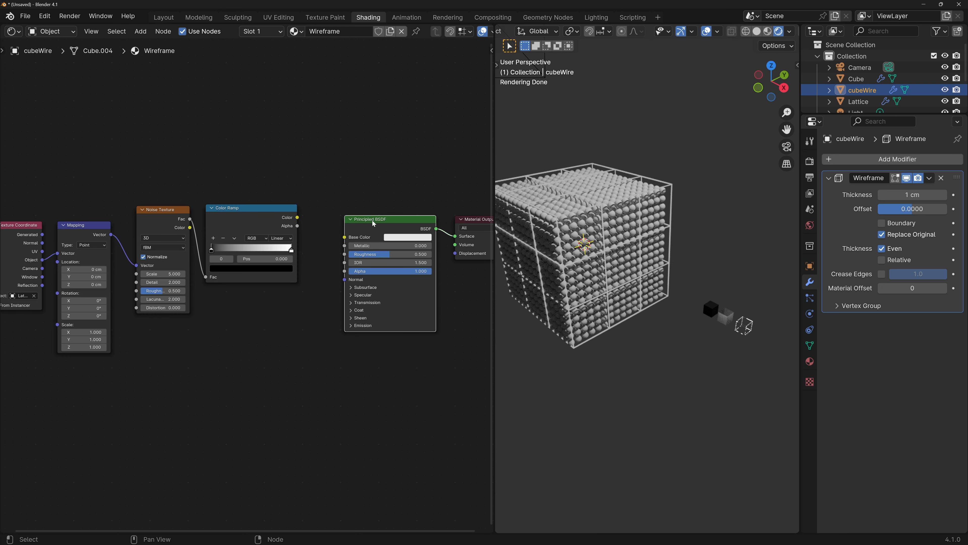
{"action": "key", "text": "x"}
{"action": "left_click_drag", "start_coordinate": [298, 218], "coordinate": [456, 237]}
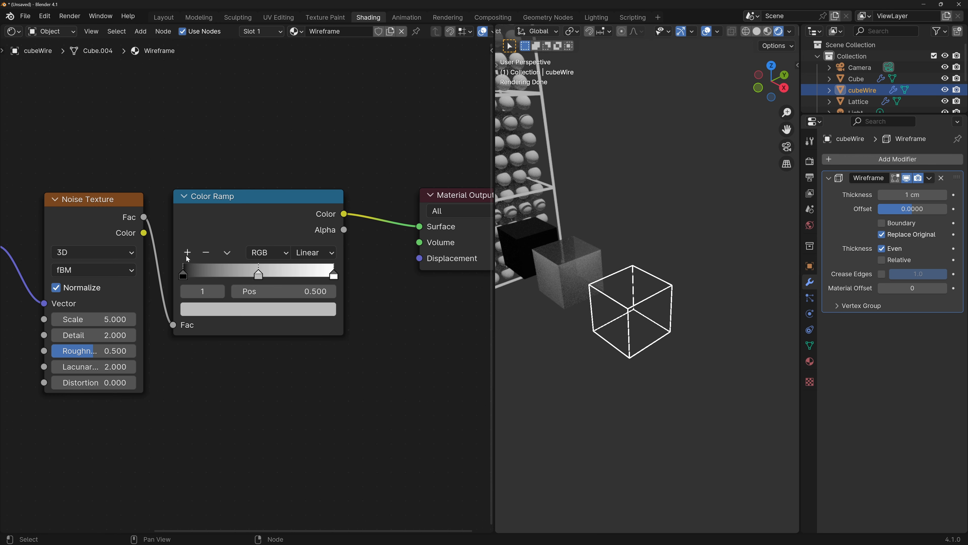
Add another stop to the Wireframe material's Color Ramp and color its first stop blue.
{"action": "left_click", "coordinate": [186, 255]}
{"action": "left_click", "coordinate": [183, 276]}
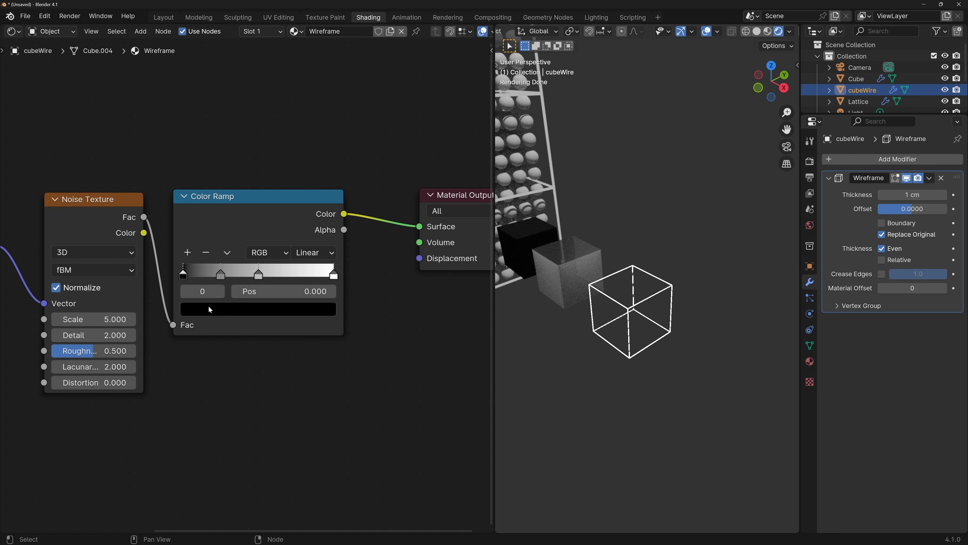
{"action": "left_click", "coordinate": [210, 309]}
{"action": "left_click_drag", "start_coordinate": [323, 207], "coordinate": [324, 85]}
{"action": "left_click", "coordinate": [304, 116]}
Color the ramp's second stop red and its third stop yellow, with the yellow stop at about 0.57.
{"action": "left_click", "coordinate": [221, 275]}
{"action": "left_click", "coordinate": [228, 309]}
{"action": "left_click", "coordinate": [241, 208]}
{"action": "left_click_drag", "start_coordinate": [324, 143], "coordinate": [324, 85]}
{"action": "left_click", "coordinate": [269, 275]}
{"action": "left_click", "coordinate": [270, 308]}
{"action": "left_click", "coordinate": [199, 183]}
{"action": "left_click", "coordinate": [96, 199]}
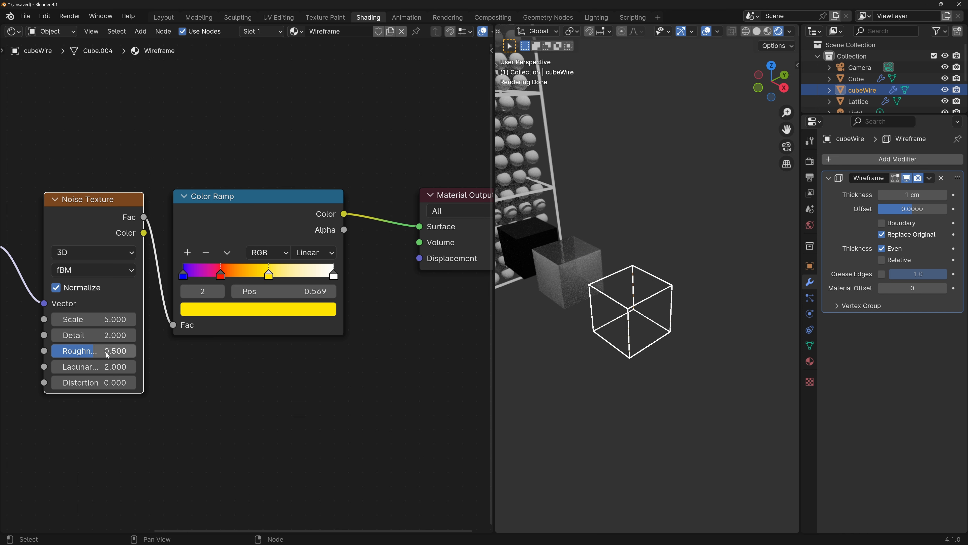
Move the ramp's blue, white and red stops to about 0.305, 0.701 and 0.434, and switch the Noise Texture to 4D.
{"action": "left_click_drag", "start_coordinate": [183, 274], "coordinate": [230, 274]}
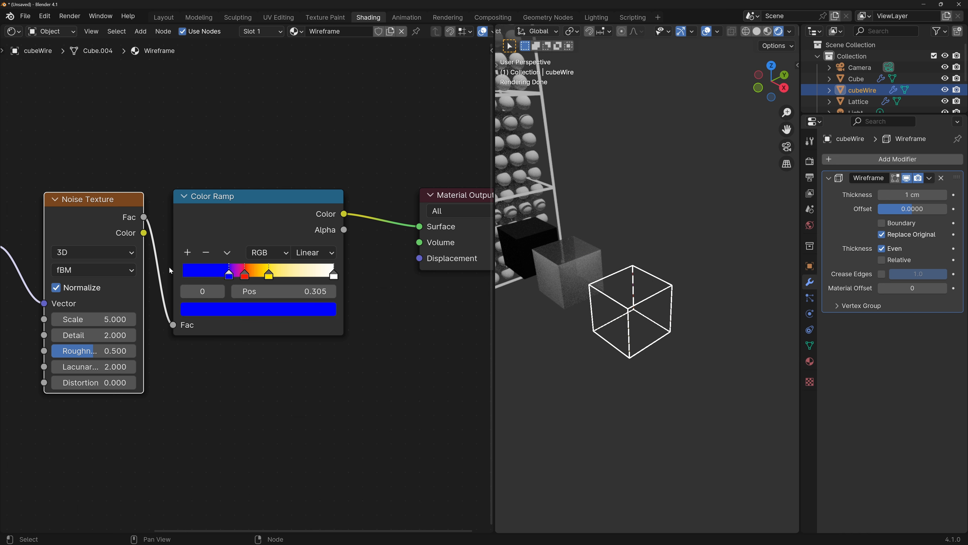
{"action": "left_click_drag", "start_coordinate": [334, 274], "coordinate": [289, 278]}
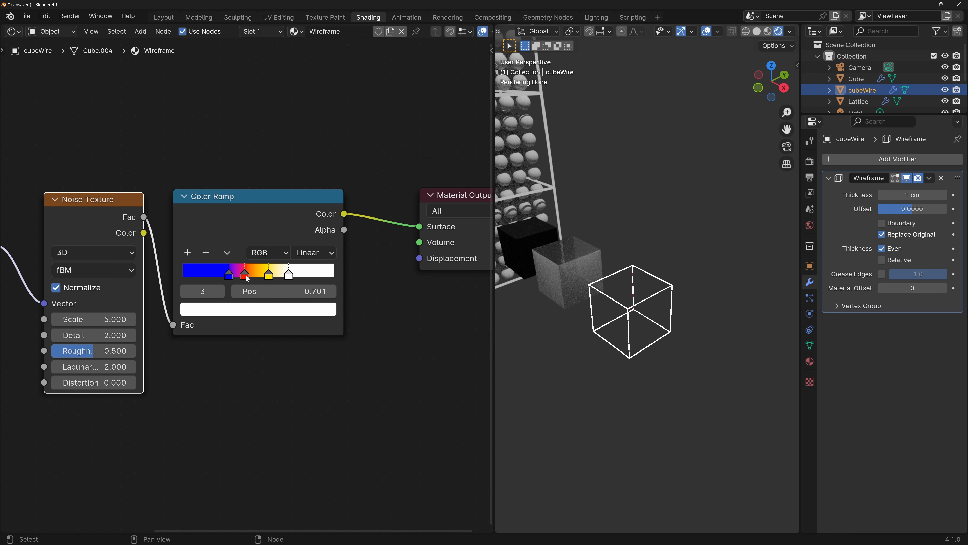
{"action": "left_click_drag", "start_coordinate": [244, 274], "coordinate": [249, 273]}
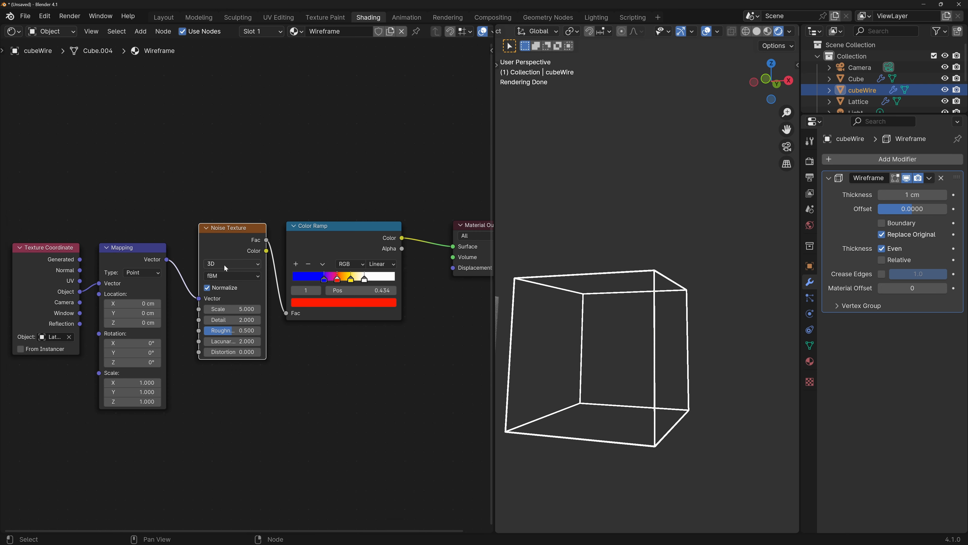
{"action": "left_click", "coordinate": [224, 264]}
{"action": "left_click", "coordinate": [221, 311]}
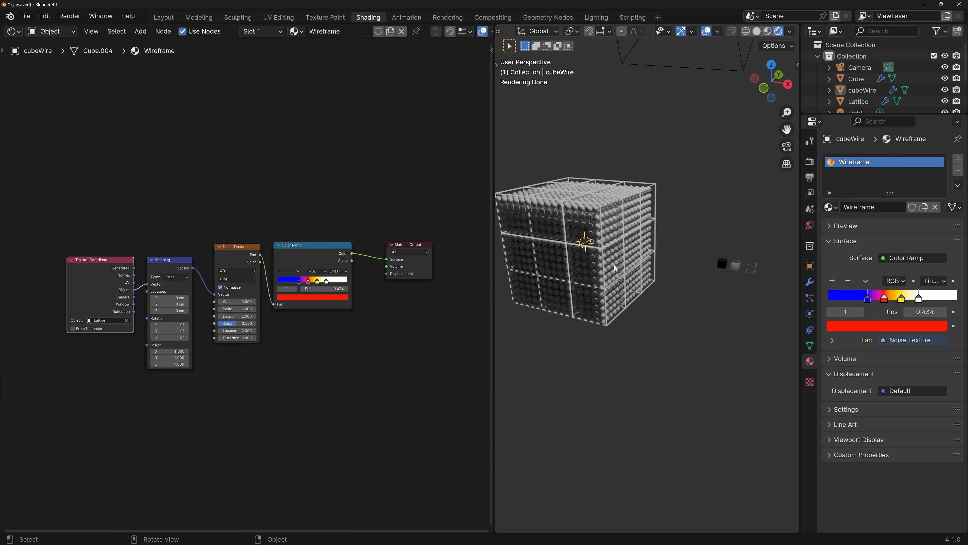
Switch to the Geometry Nodes workspace and add a Noise Texture set to 4D in the Cubes node tree.
{"action": "left_click", "coordinate": [540, 18]}
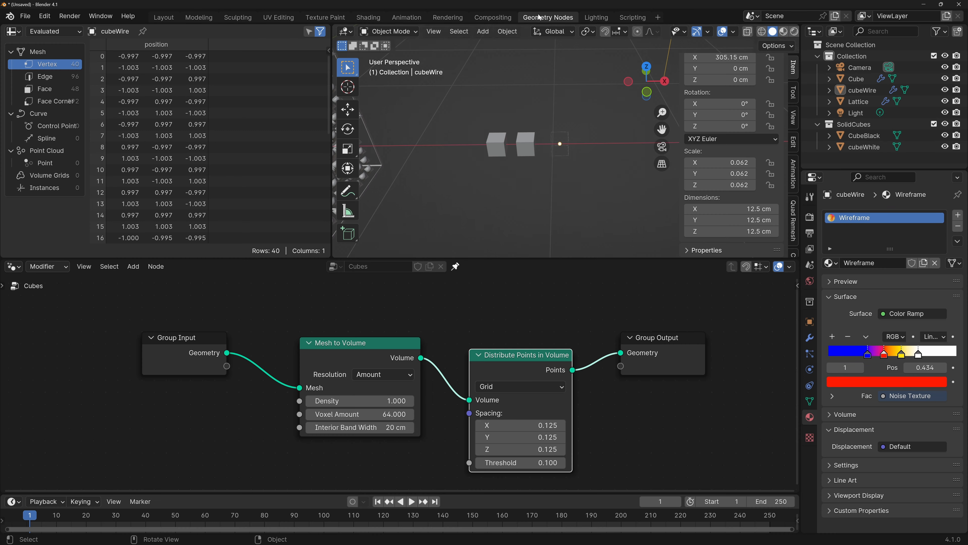
{"action": "scroll", "coordinate": [517, 201], "scroll_direction": "down", "scroll_amount": 2}
{"action": "key", "text": "shift+a"}
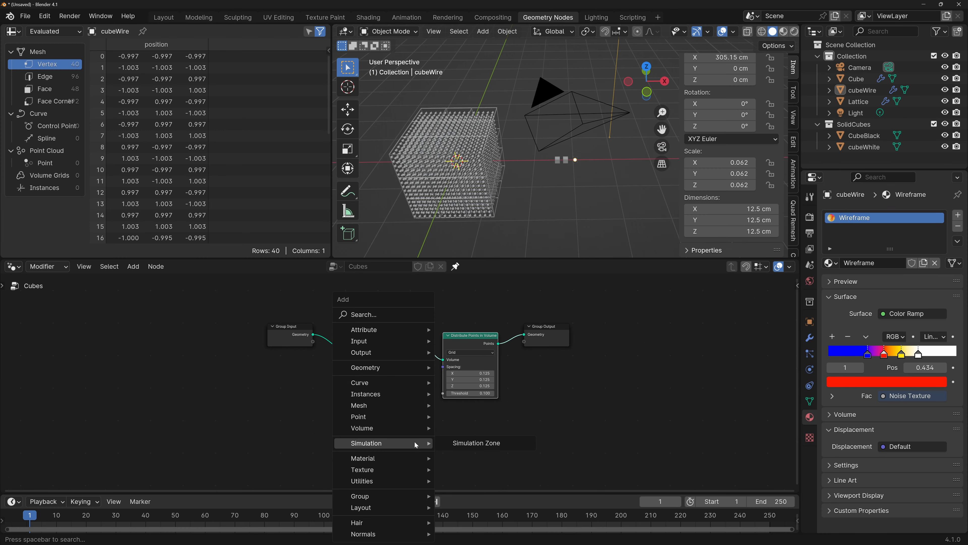
{"action": "type", "text": "n"}
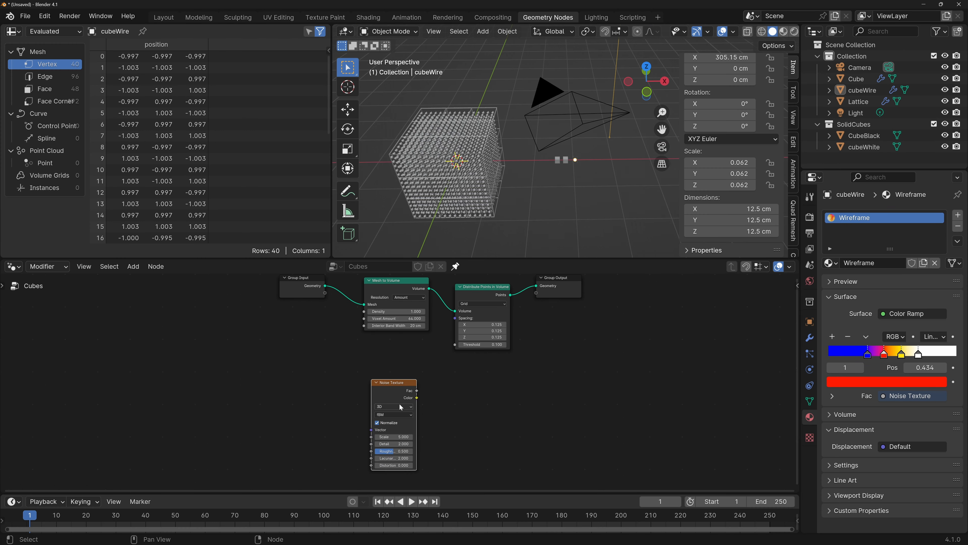
{"action": "left_click", "coordinate": [400, 405]}
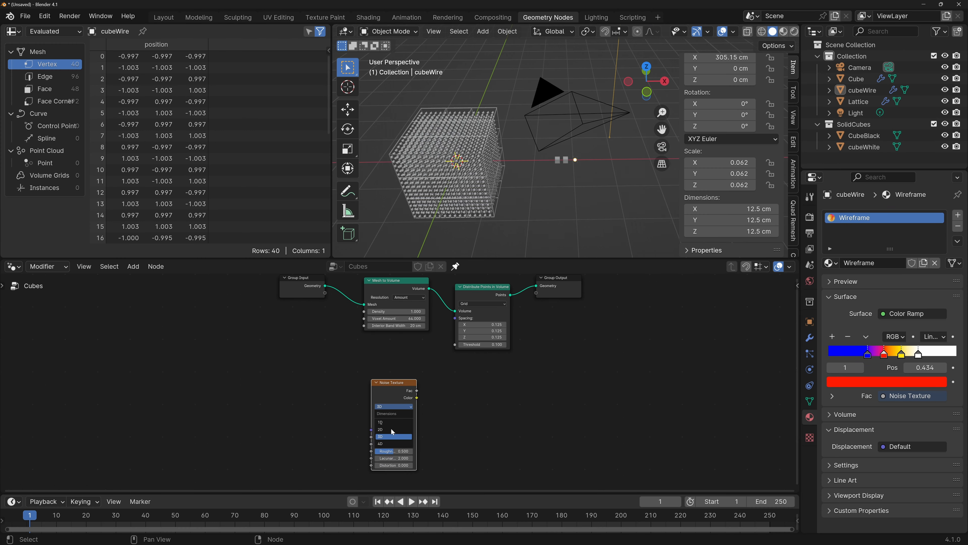
{"action": "left_click", "coordinate": [391, 443]}
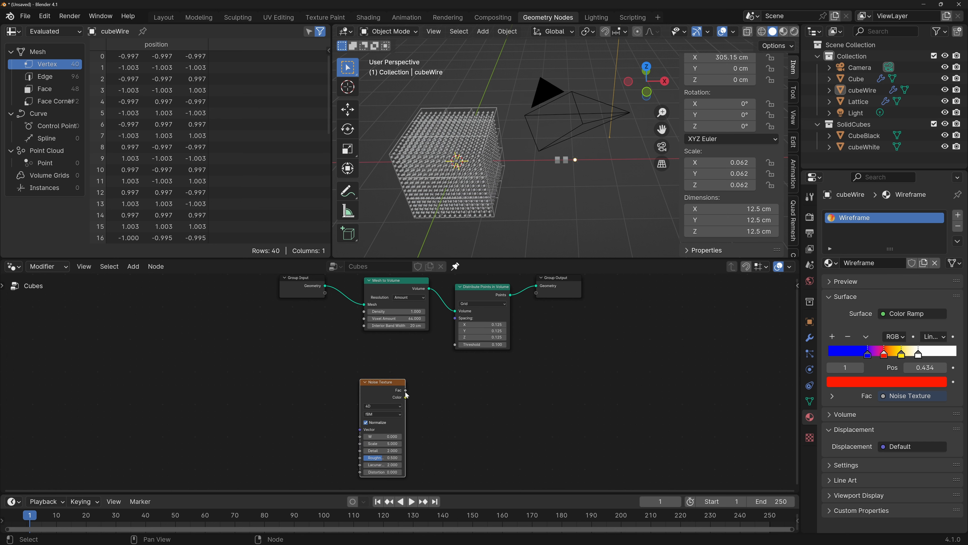
Connect a new Color Ramp to the noise's Fac output and insert Instance on Points between Distribute Points in Volume and Group Output.
{"action": "left_click_drag", "start_coordinate": [406, 391], "coordinate": [427, 390]}
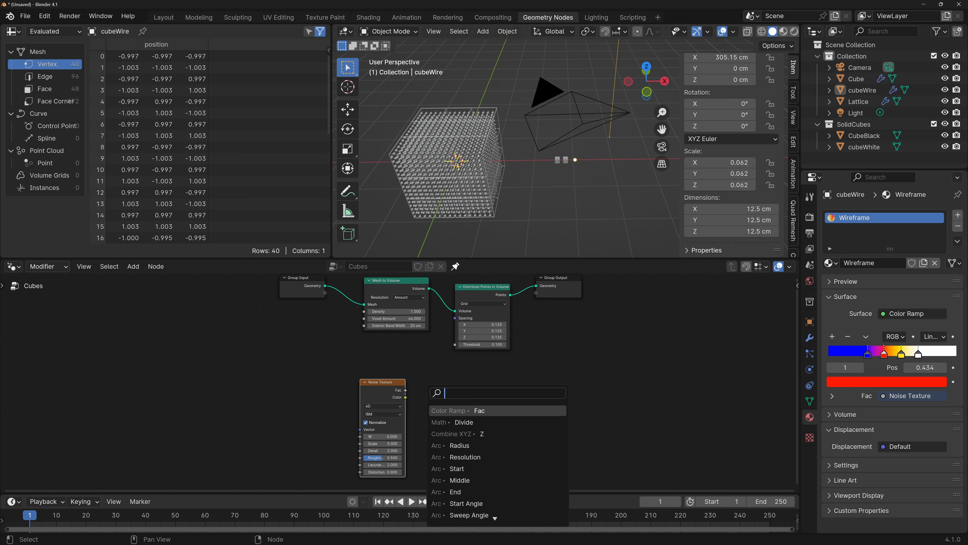
{"action": "key", "text": "shift+a"}
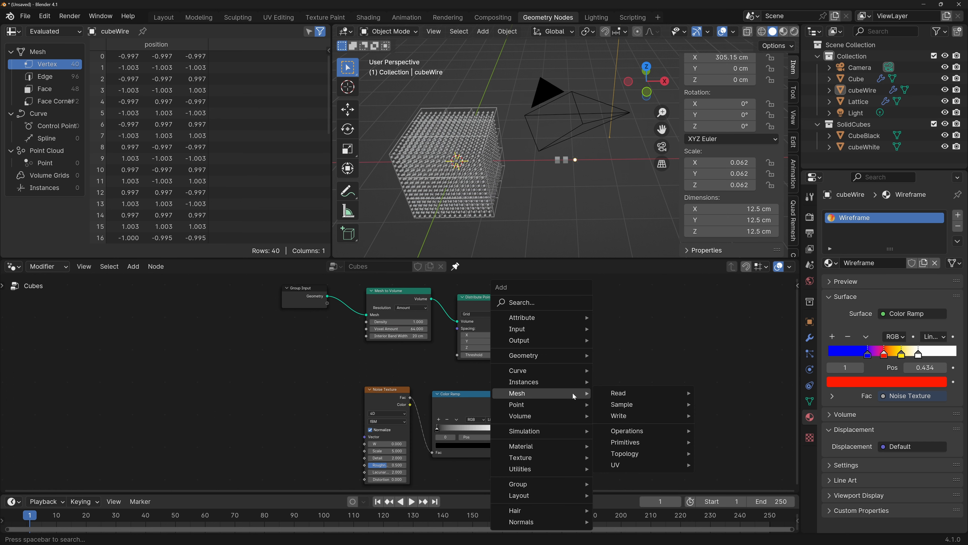
{"action": "type", "text": "instance on po"}
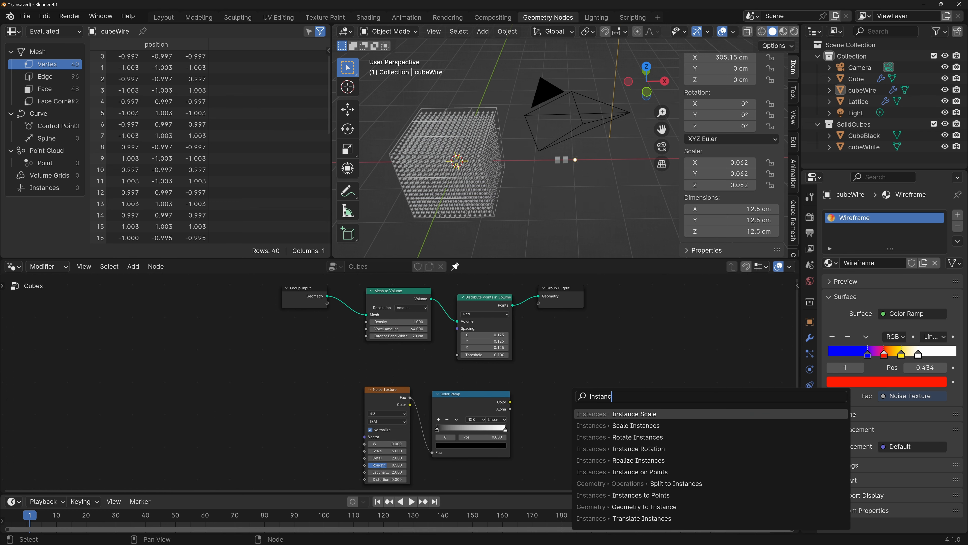
{"action": "key", "text": "Return"}
{"action": "left_click", "coordinate": [524, 290]}
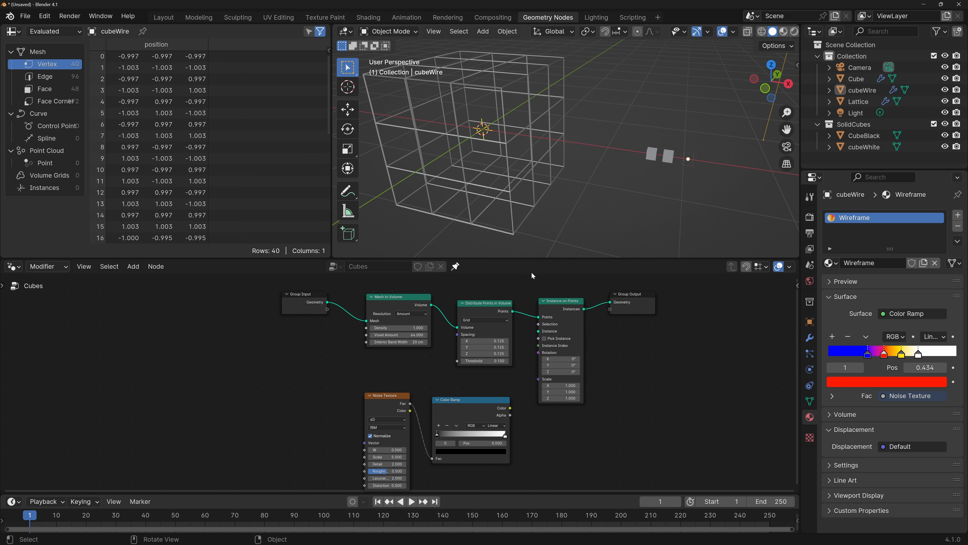
{"action": "key", "text": "Home"}
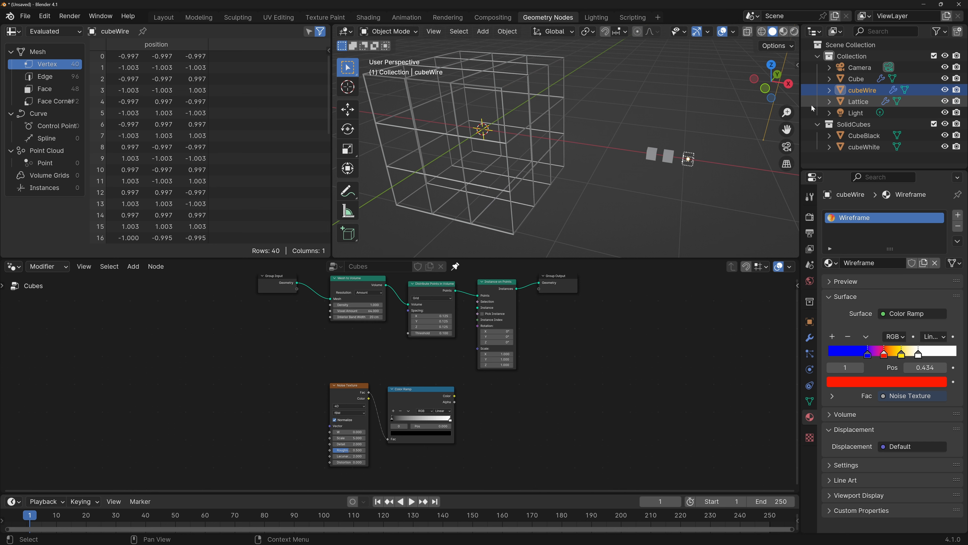
Add cubeWire as an Object Info node and connect its Geometry to the Instance input of Instance on Points.
{"action": "left_click_drag", "start_coordinate": [840, 91], "coordinate": [559, 358]}
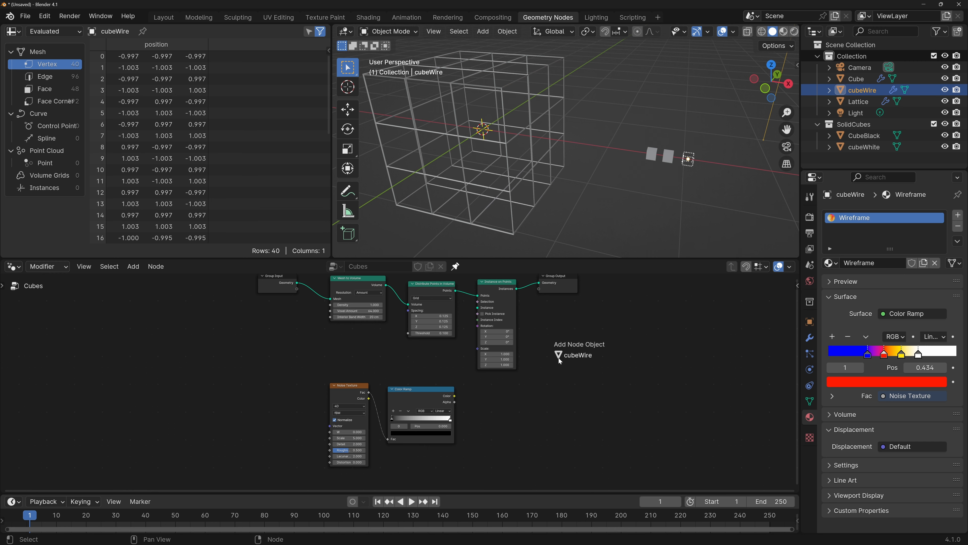
{"action": "left_click_drag", "start_coordinate": [558, 359], "coordinate": [559, 359]}
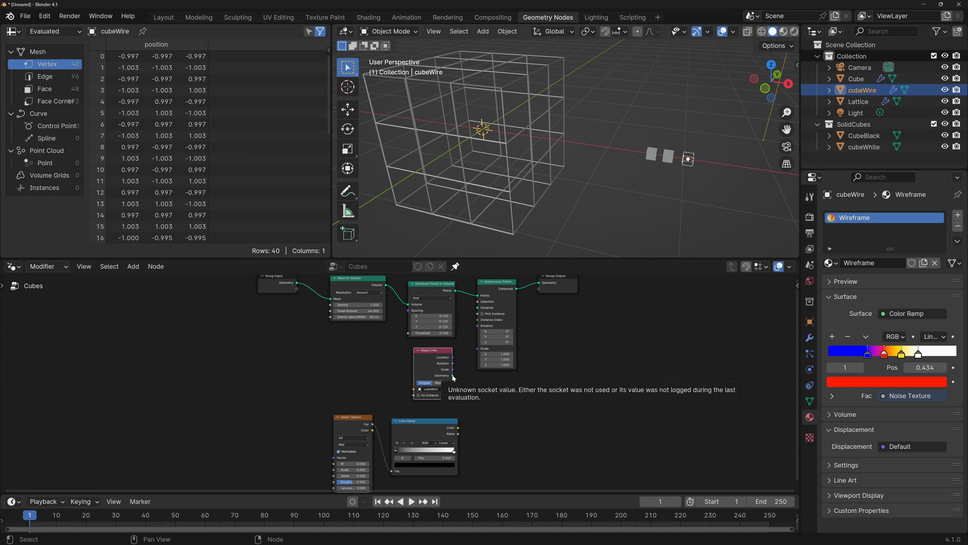
{"action": "left_click_drag", "start_coordinate": [453, 375], "coordinate": [480, 311]}
{"action": "middle_click_drag", "start_coordinate": [543, 186], "coordinate": [536, 178]}
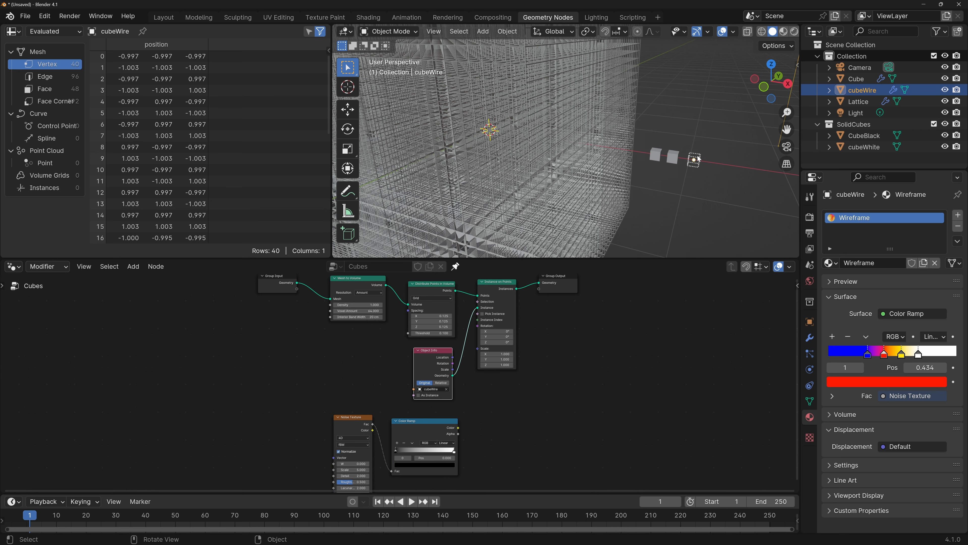
Apply the scale of the cubeWire, cubeWhite and CubeBlack objects.
{"action": "key", "text": "ctrl+a"}
{"action": "left_click", "coordinate": [653, 179]}
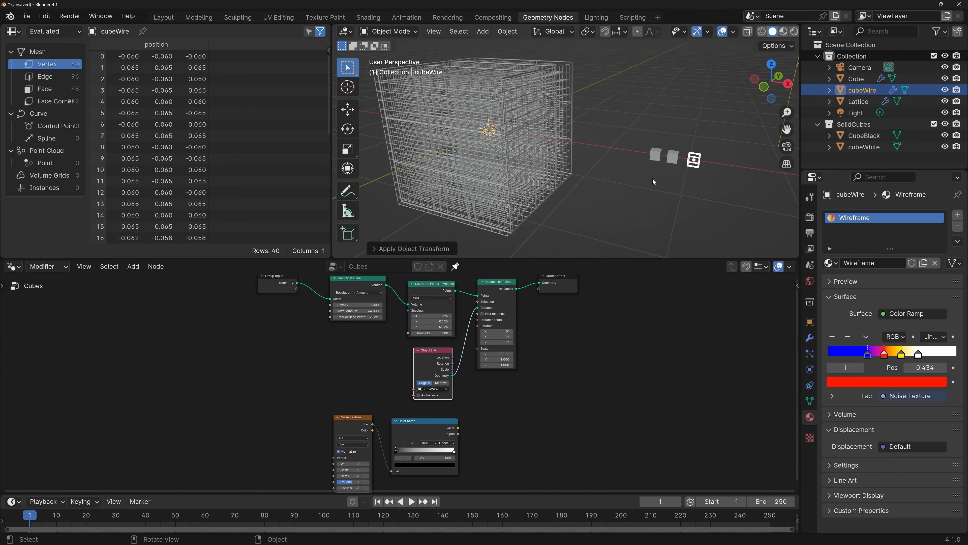
{"action": "left_click", "coordinate": [674, 158]}
{"action": "key", "text": "ctrl+a"}
{"action": "left_click", "coordinate": [674, 159]}
{"action": "left_click", "coordinate": [659, 152]}
{"action": "key", "text": "ctrl+a"}
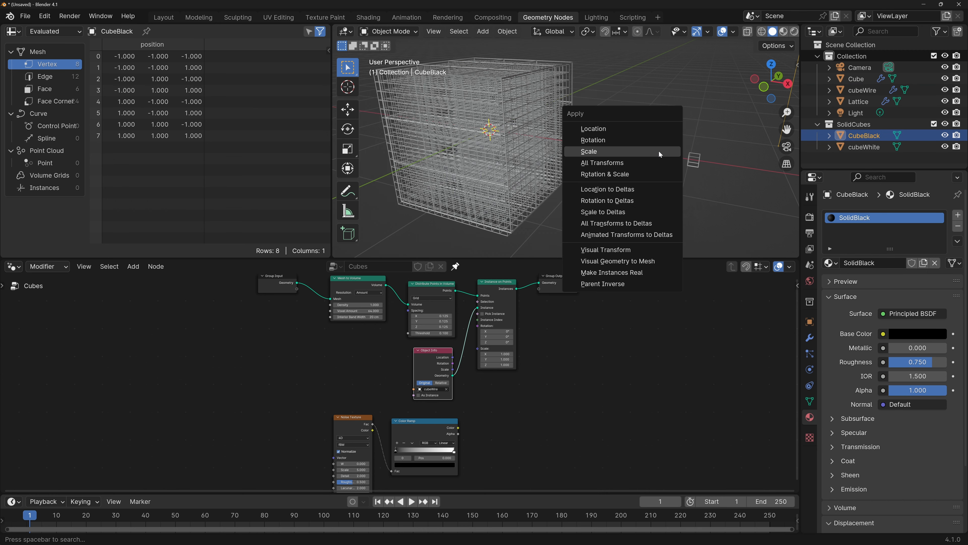
{"action": "left_click", "coordinate": [658, 151]}
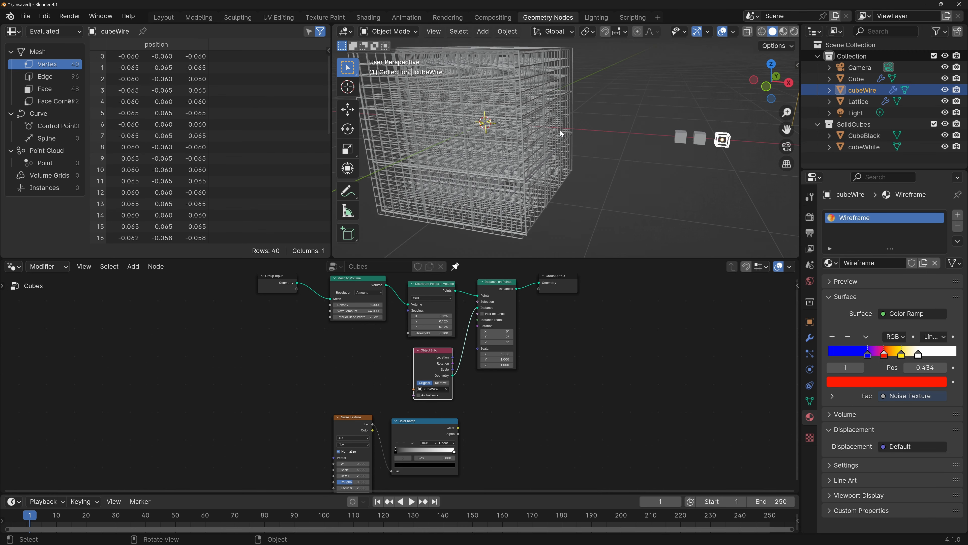
{"action": "key", "text": "KP_1"}
{"action": "key", "text": "g"}
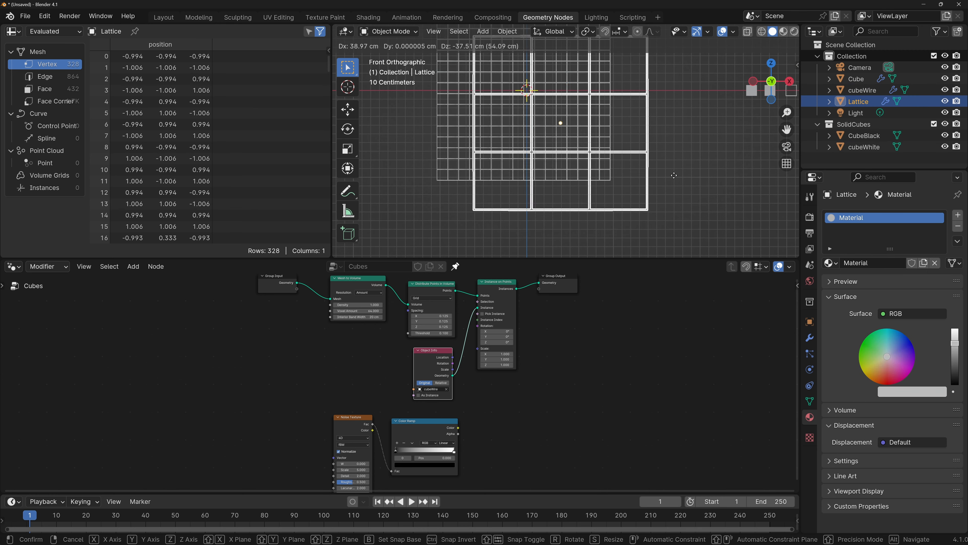
{"action": "left_click", "coordinate": [610, 179]}
{"action": "middle_click_drag", "start_coordinate": [515, 175], "coordinate": [501, 172]}
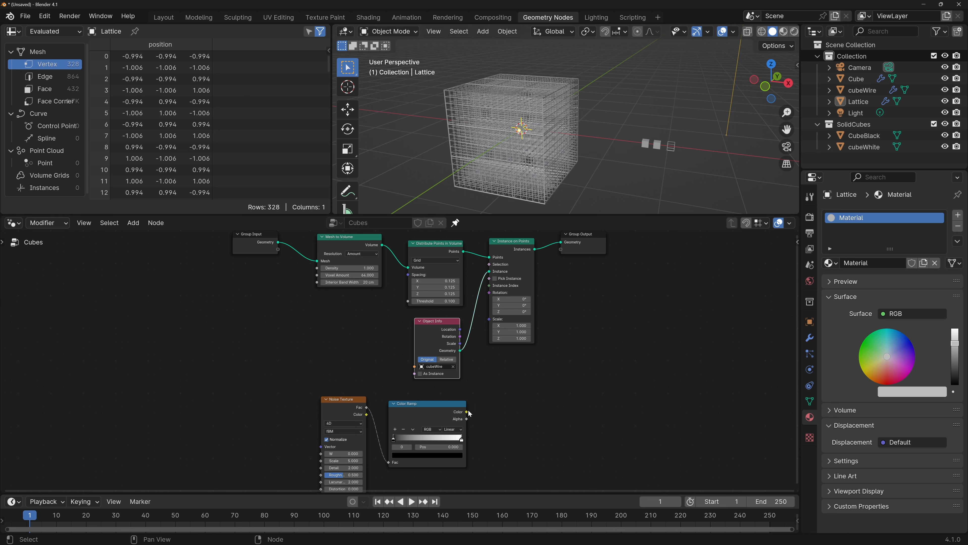
Connect the Color Ramp's Color to the Selection of Instance on Points and move the black stop to about 0.6.
{"action": "left_click_drag", "start_coordinate": [467, 412], "coordinate": [493, 269]}
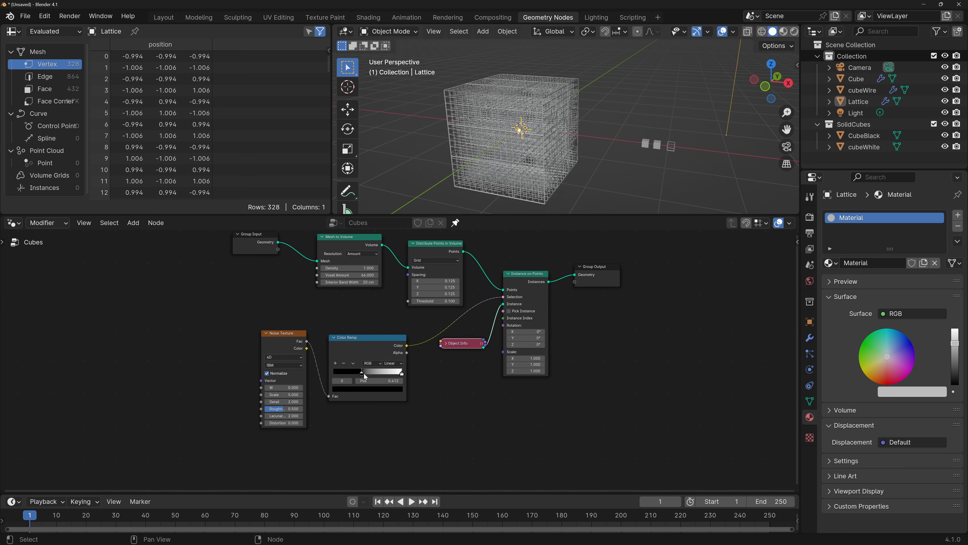
{"action": "left_click_drag", "start_coordinate": [364, 373], "coordinate": [377, 373]}
{"action": "left_click", "coordinate": [602, 159]}
{"action": "middle_click_drag", "start_coordinate": [602, 159], "coordinate": [576, 134]}
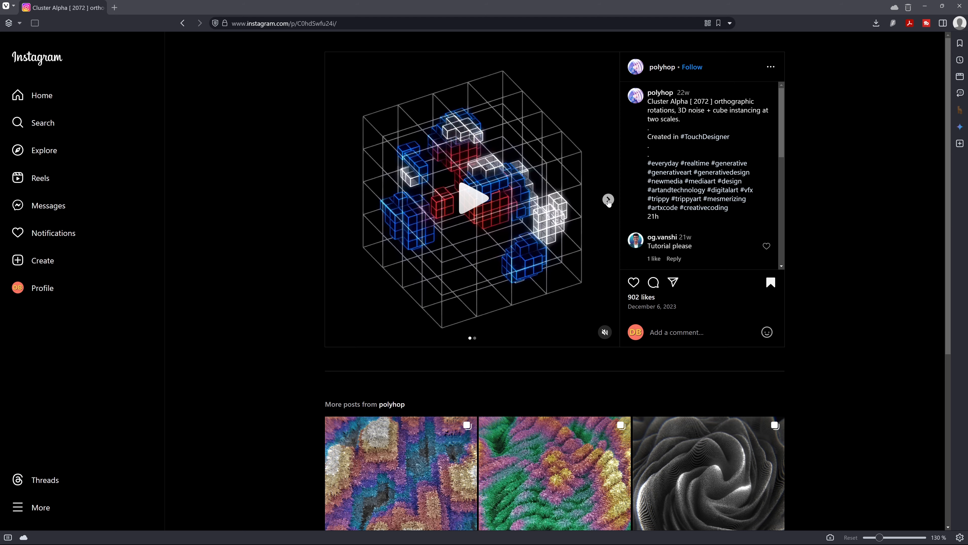
Switch to the browser and play the reference cube-cluster animation in the Instagram post.
{"action": "left_click", "coordinate": [492, 232]}
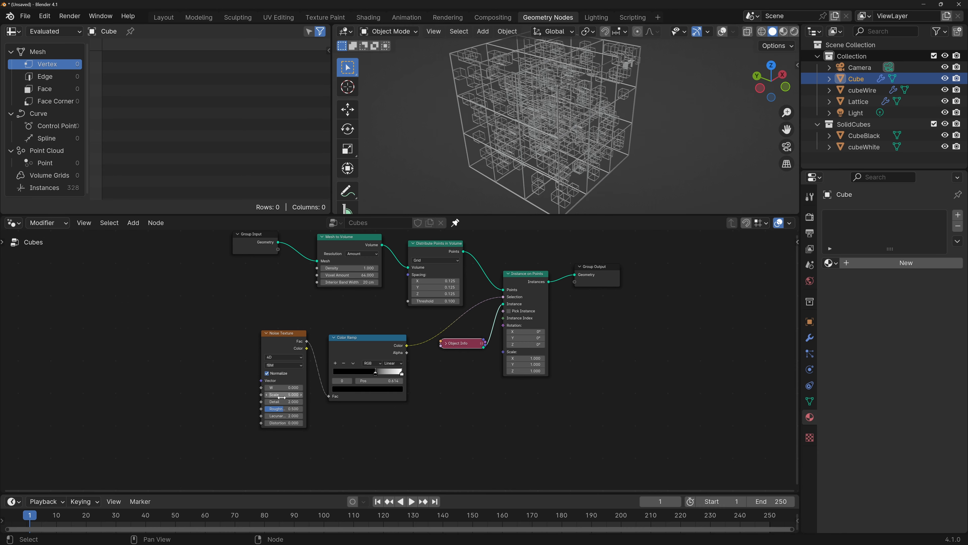
Set the geometry Noise Texture's Scale to 1.3 and its W to about 2.87.
{"action": "left_click_drag", "start_coordinate": [281, 395], "coordinate": [245, 395]}
{"action": "left_click", "coordinate": [286, 395]}
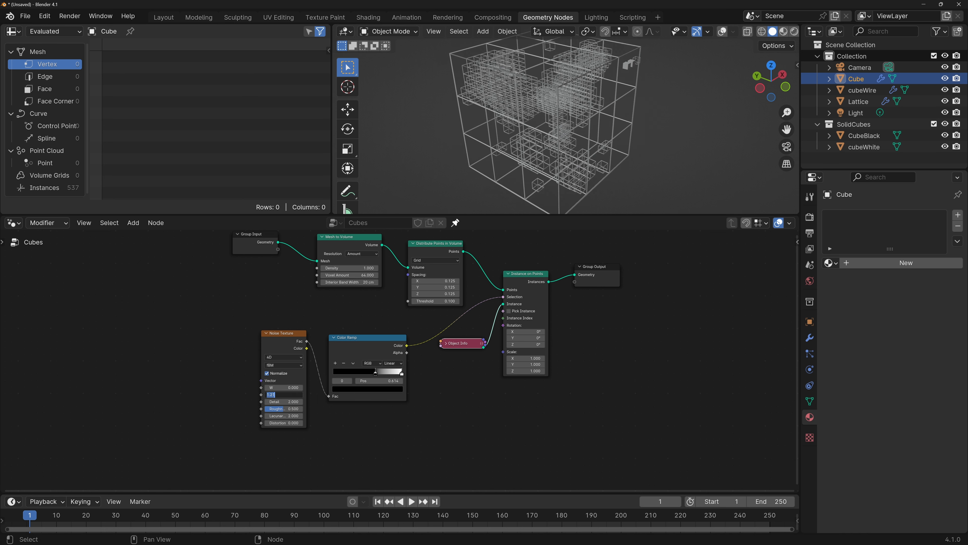
{"action": "type", "text": "1.3"}
{"action": "key", "text": "Return"}
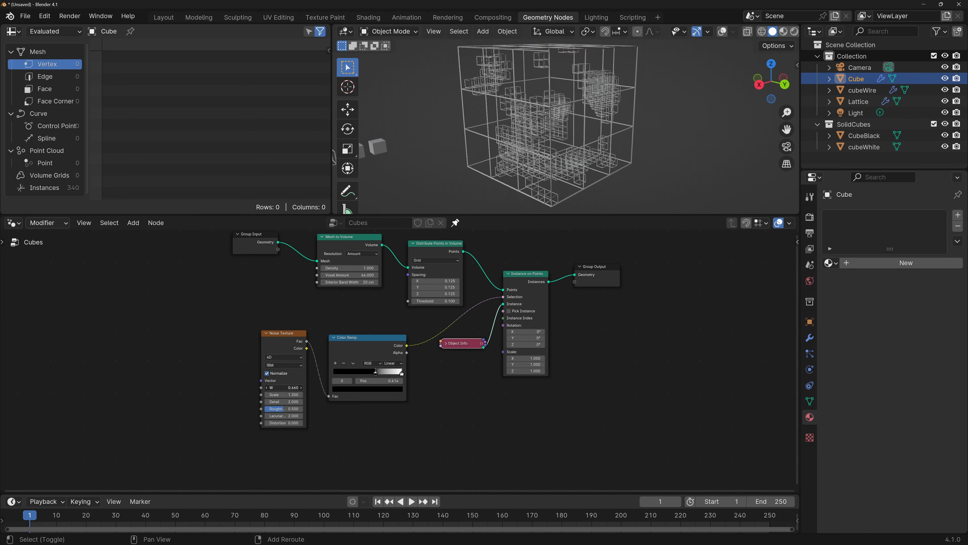
{"action": "mouse_move", "coordinate": [284, 387]}
{"action": "left_mouse_down", "text": "shift"}
{"action": "mouse_move", "coordinate": [318, 388]}
{"action": "mouse_move", "coordinate": [287, 388]}
{"action": "mouse_move", "coordinate": [301, 388]}
{"action": "left_mouse_up", "text": "shift"}
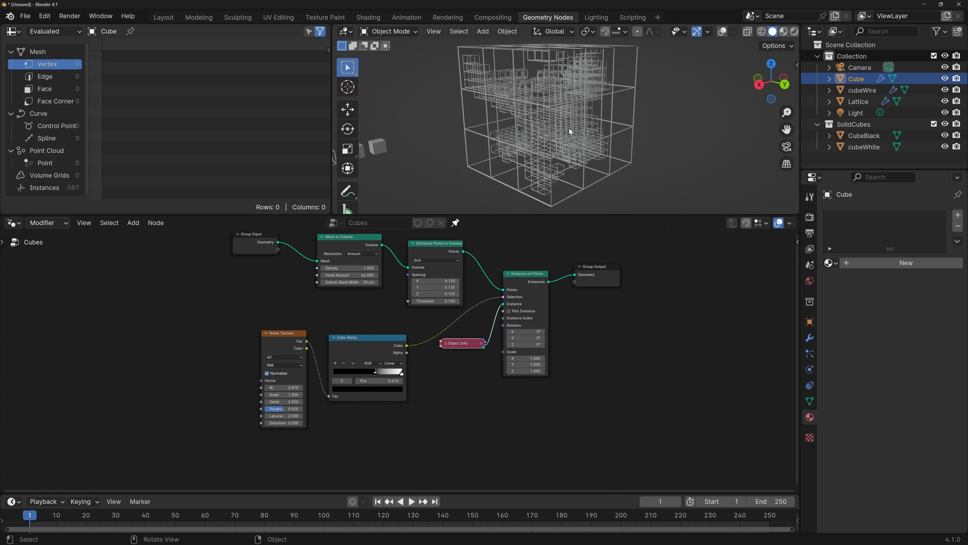
{"action": "left_click", "coordinate": [352, 353]}
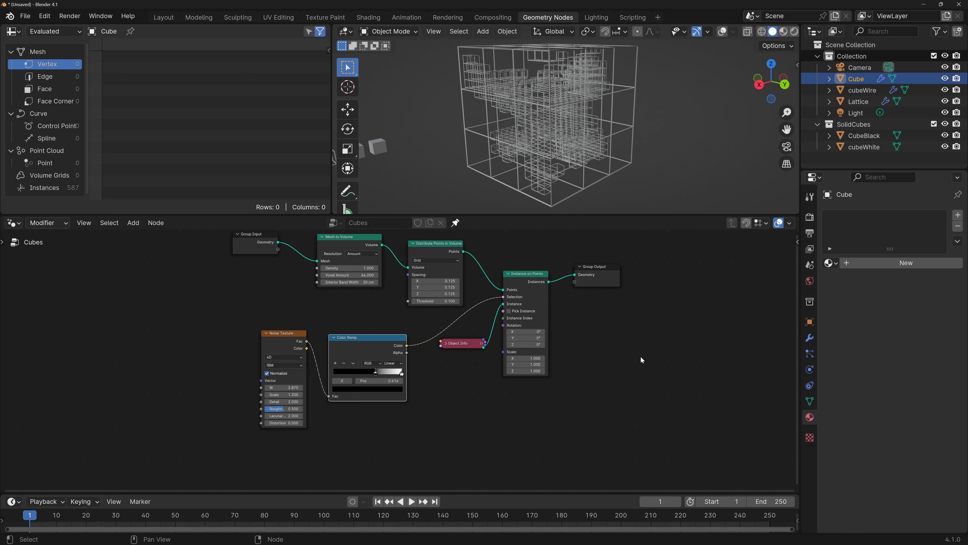
Duplicate the Instance on Points node below the original and feed it the Points output of Distribute Points in Volume.
{"action": "scroll", "coordinate": [644, 364], "scroll_direction": "down", "scroll_amount": 2}
{"action": "left_click", "coordinate": [502, 287]}
{"action": "key", "text": "shift+d"}
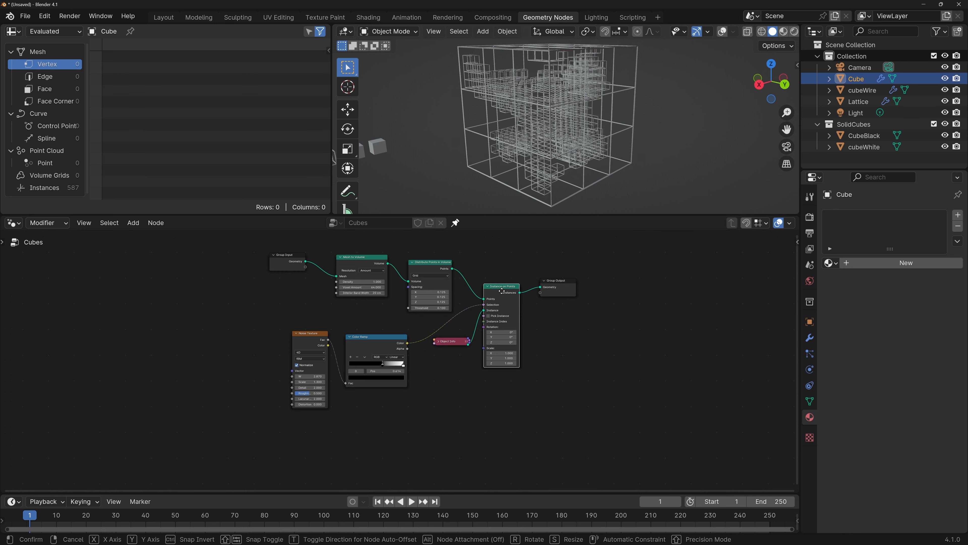
{"action": "left_click", "coordinate": [501, 381]}
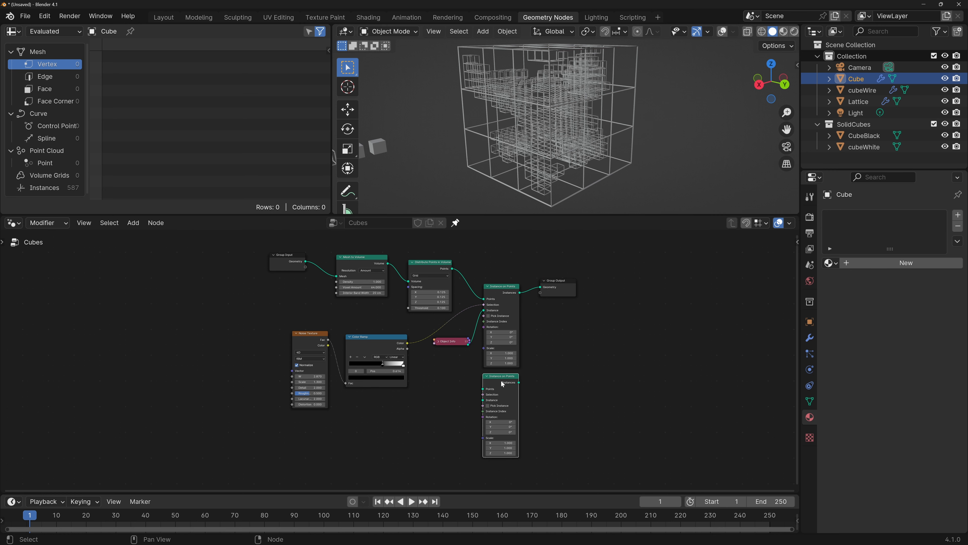
{"action": "middle_click_drag", "start_coordinate": [501, 381], "coordinate": [506, 394]}
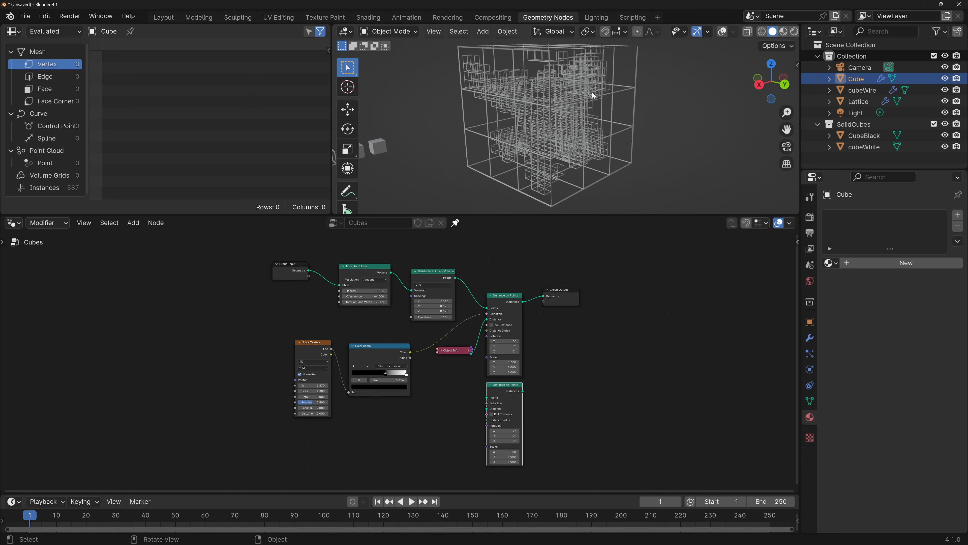
{"action": "left_click_drag", "start_coordinate": [456, 278], "coordinate": [490, 399]}
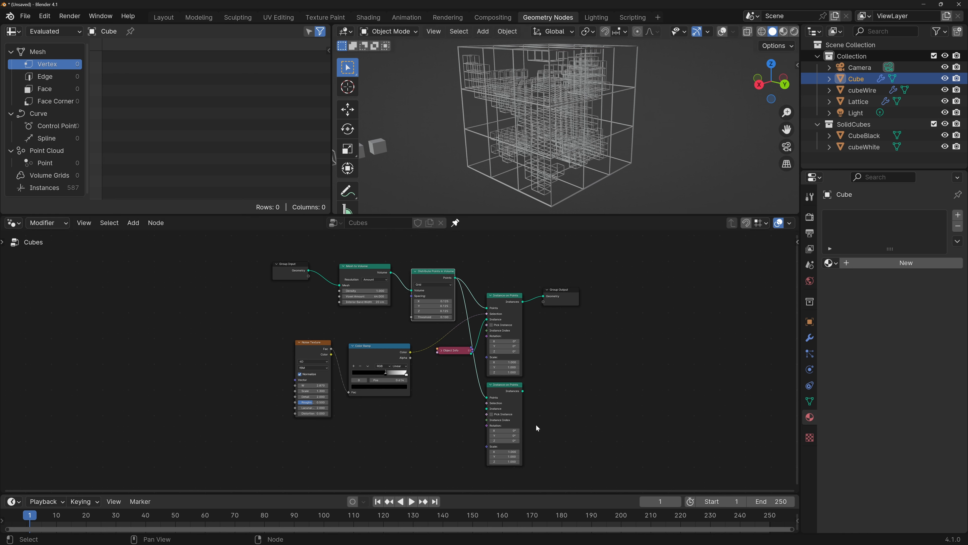
Combine both Instance on Points outputs in a Join Geometry node and move the Group Output beyond it.
{"action": "right_click_drag", "start_coordinate": [557, 397], "coordinate": [514, 426], "text": "ctrl+shift"}
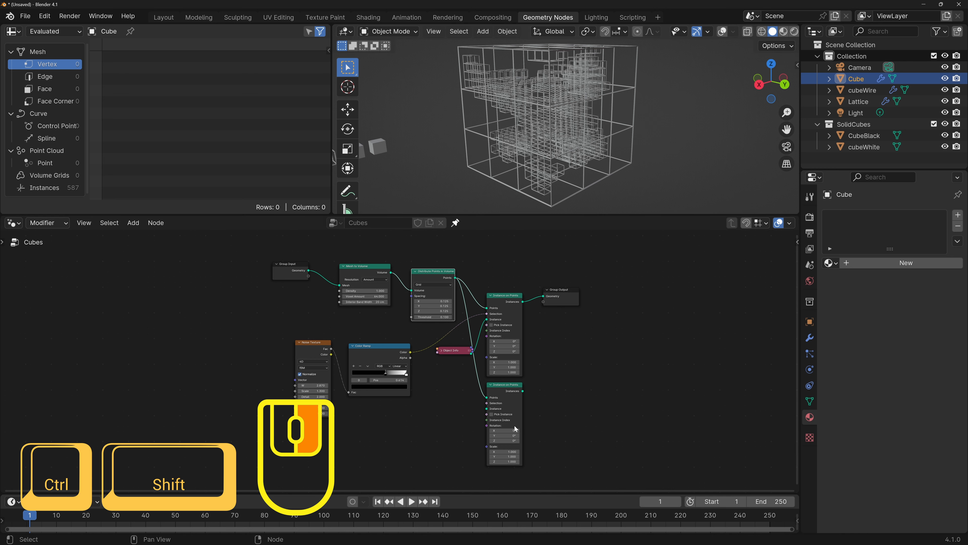
{"action": "right_click_drag", "start_coordinate": [512, 324], "coordinate": [511, 402], "text": "ctrl+shift"}
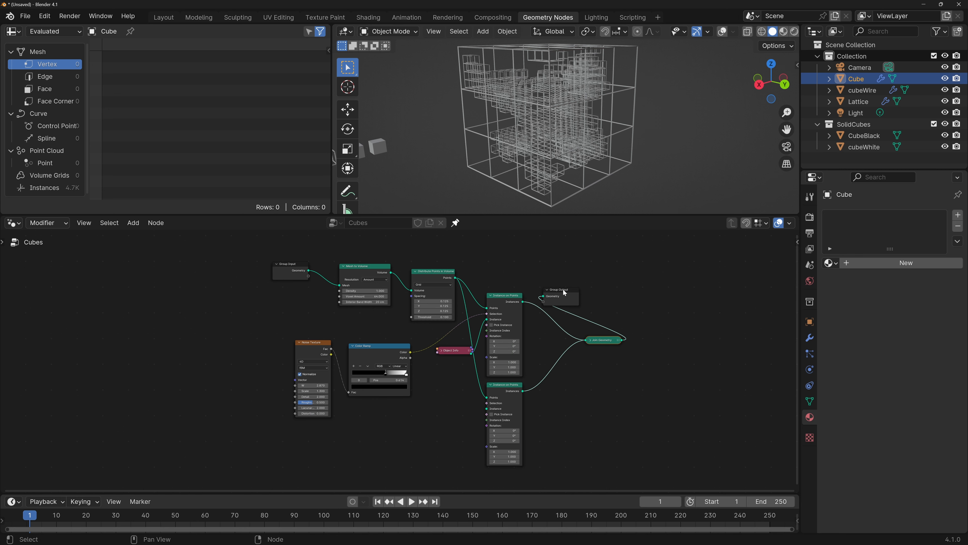
{"action": "left_click_drag", "start_coordinate": [564, 291], "coordinate": [663, 322]}
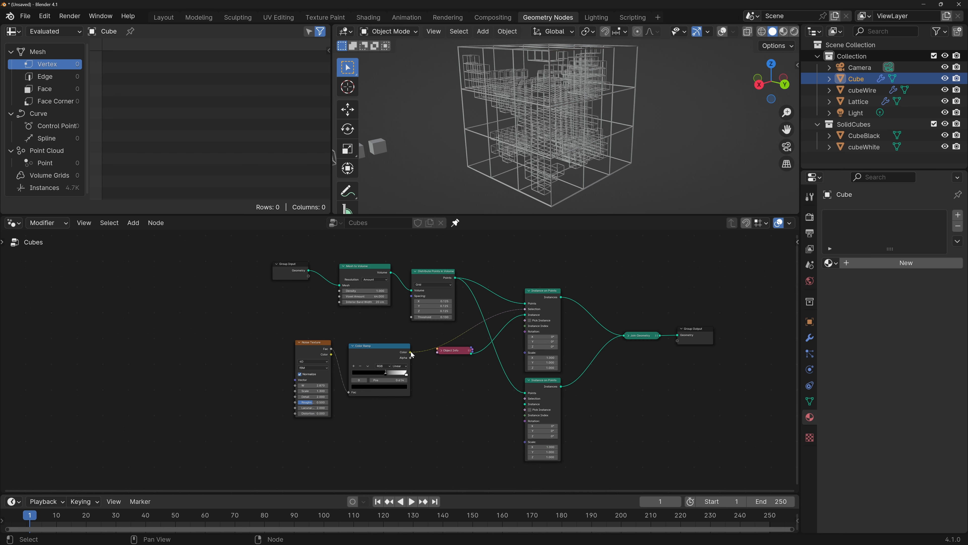
Connect the Color Ramp's Color to the duplicated Instance on Points' Selection and the SolidCubes Collection Info to its Instance input.
{"action": "left_click_drag", "start_coordinate": [411, 352], "coordinate": [528, 419]}
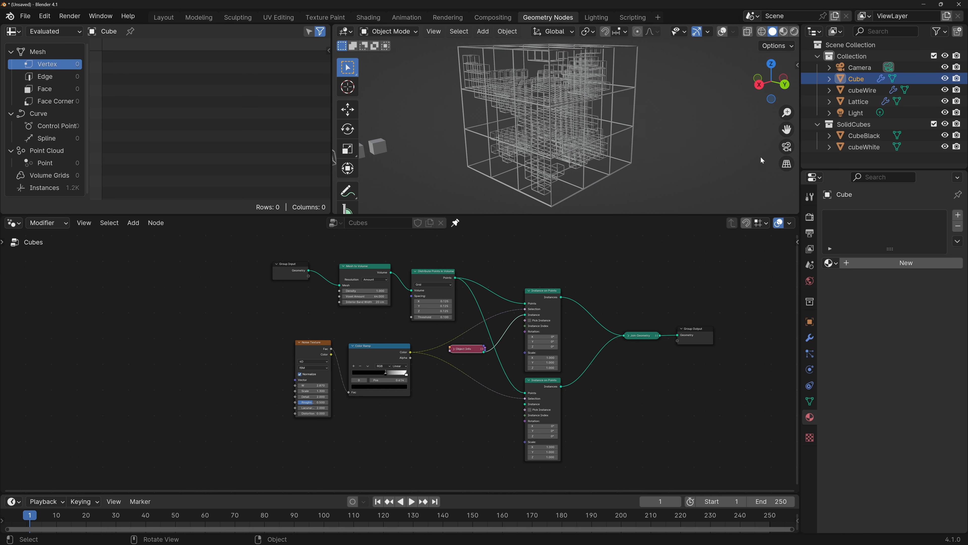
{"action": "left_click_drag", "start_coordinate": [852, 127], "coordinate": [457, 460]}
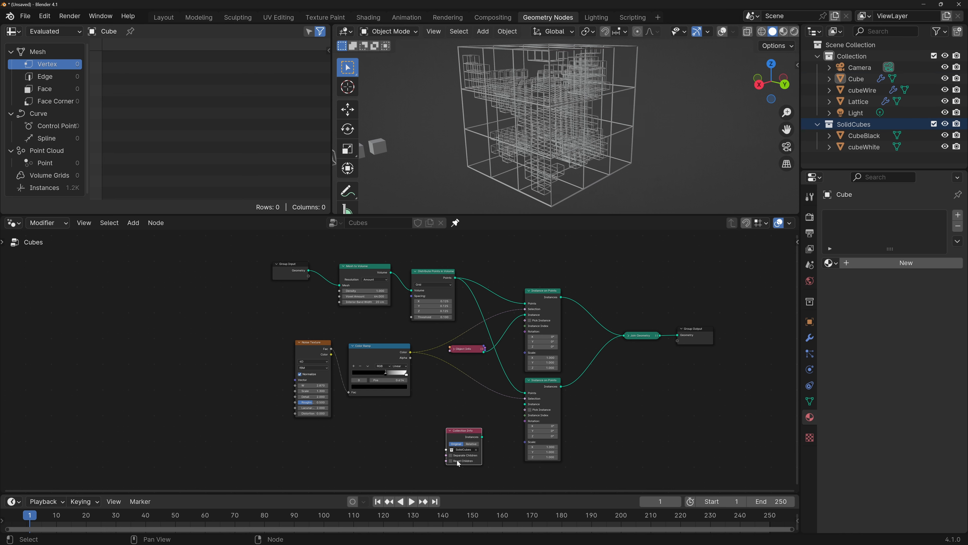
{"action": "scroll", "coordinate": [457, 463], "scroll_direction": "up", "scroll_amount": 1}
{"action": "left_click_drag", "start_coordinate": [484, 405], "coordinate": [524, 384]}
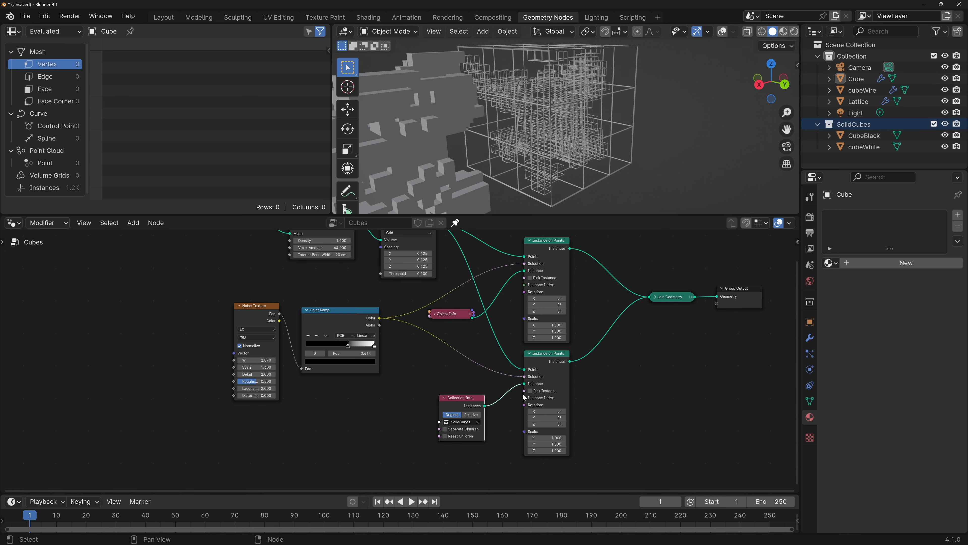
Enable Separate Children and Reset Children on the Collection Info and Pick Instance on the duplicated Instance on Points.
{"action": "middle_click_drag", "start_coordinate": [534, 125], "coordinate": [572, 137]}
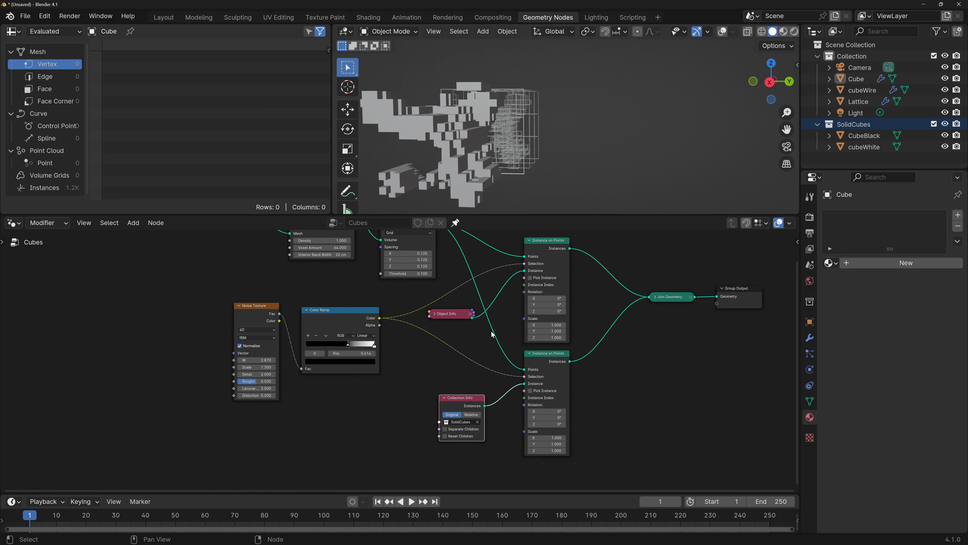
{"action": "left_click", "coordinate": [445, 428]}
{"action": "left_click", "coordinate": [445, 436]}
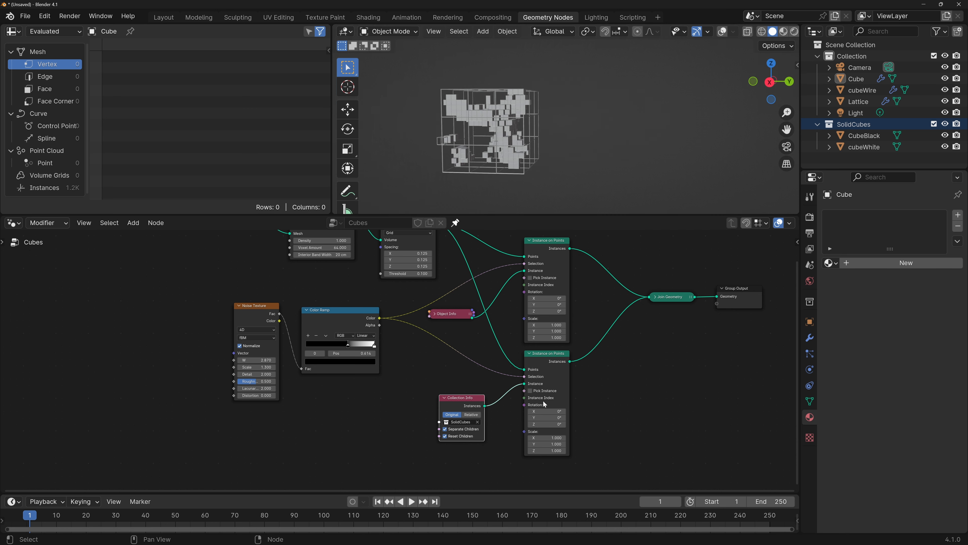
{"action": "left_click", "coordinate": [530, 391]}
{"action": "left_click", "coordinate": [444, 397]}
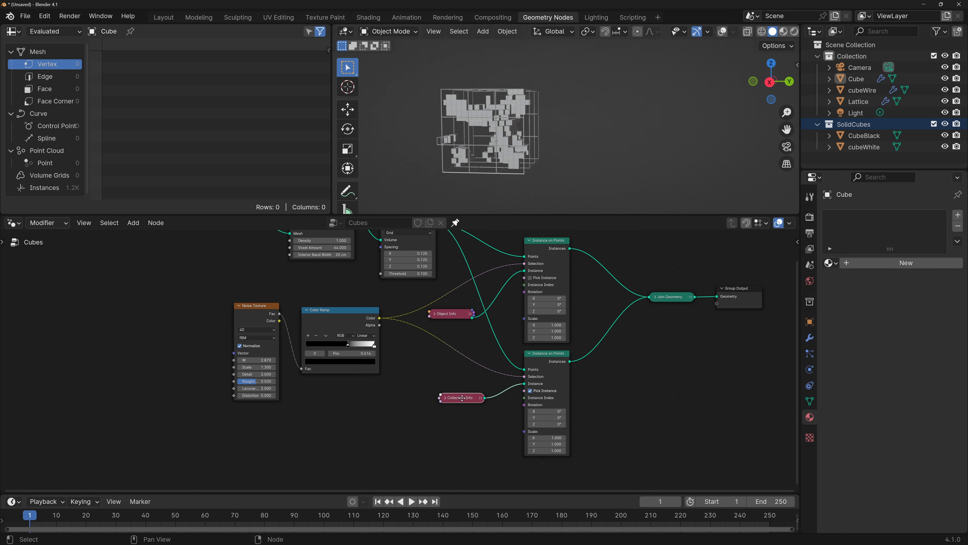
{"action": "left_click_drag", "start_coordinate": [462, 398], "coordinate": [465, 390]}
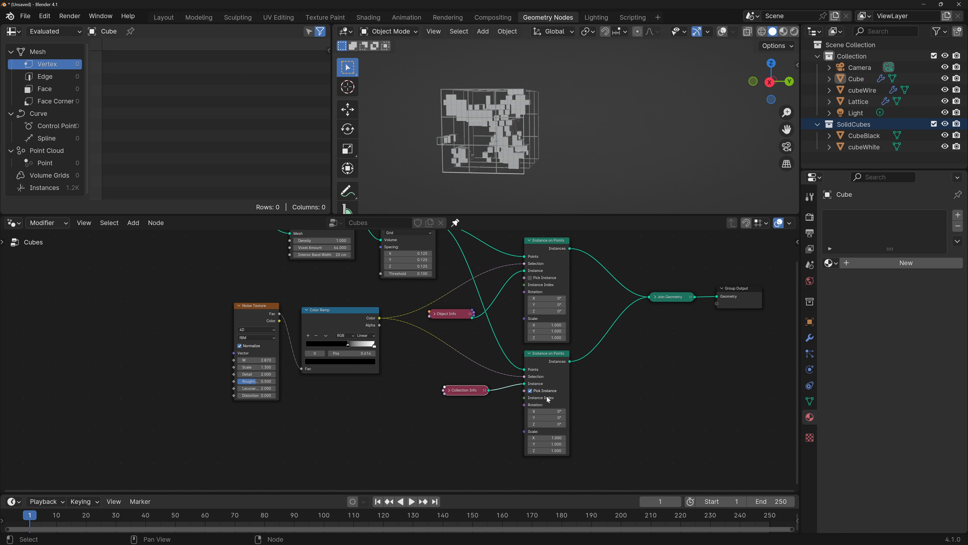
Add a Math node set to Compare below the Collection Info node.
{"action": "mouse_move", "coordinate": [546, 399]}
{"action": "key", "text": "shift+a"}
{"action": "mouse_move", "coordinate": [471, 429]}
{"action": "type", "text": "math"}
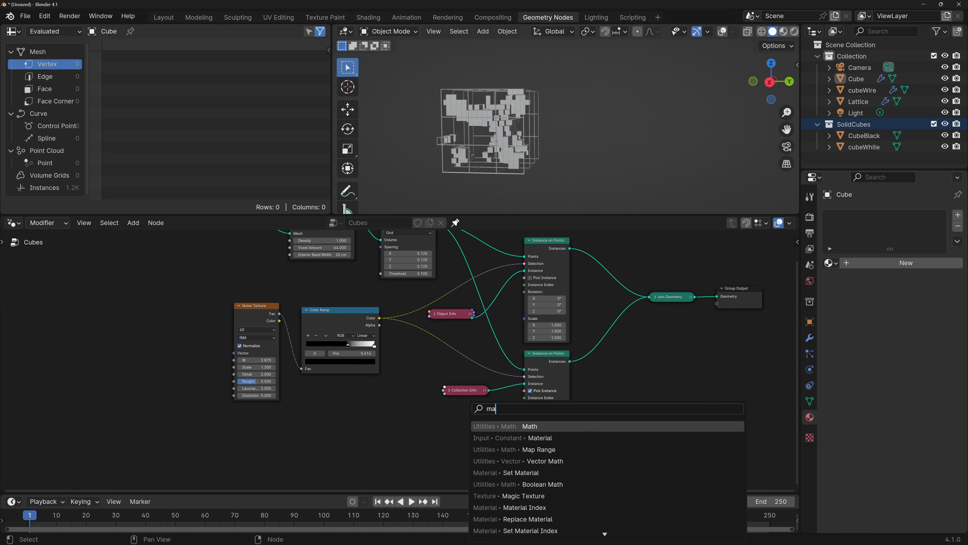
{"action": "key", "text": "Return"}
{"action": "left_click", "coordinate": [470, 430]}
{"action": "left_click", "coordinate": [481, 443]}
{"action": "left_click", "coordinate": [528, 495]}
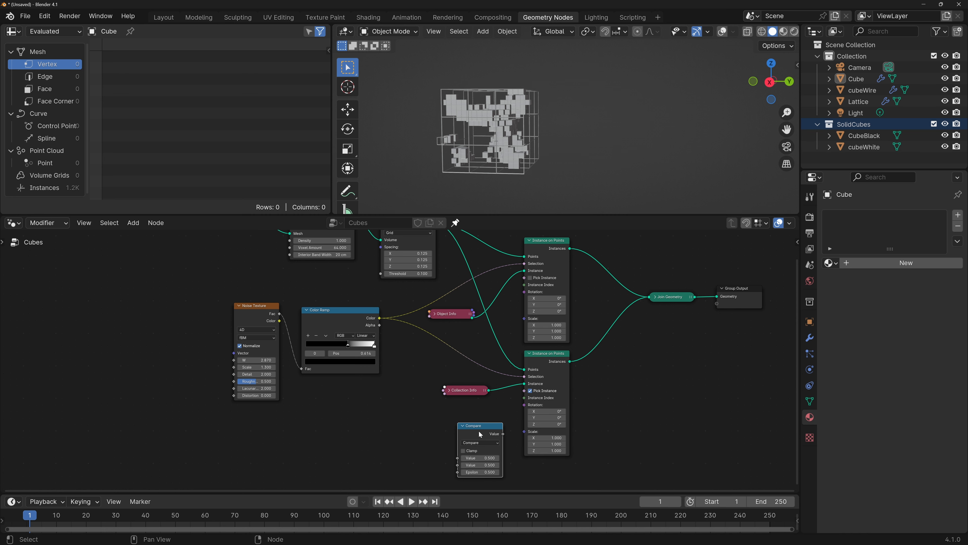
Connect the Color Ramp's Color to the Compare node's first Value and its output to the duplicated node's Instance Index.
{"action": "left_click_drag", "start_coordinate": [478, 430], "coordinate": [474, 423]}
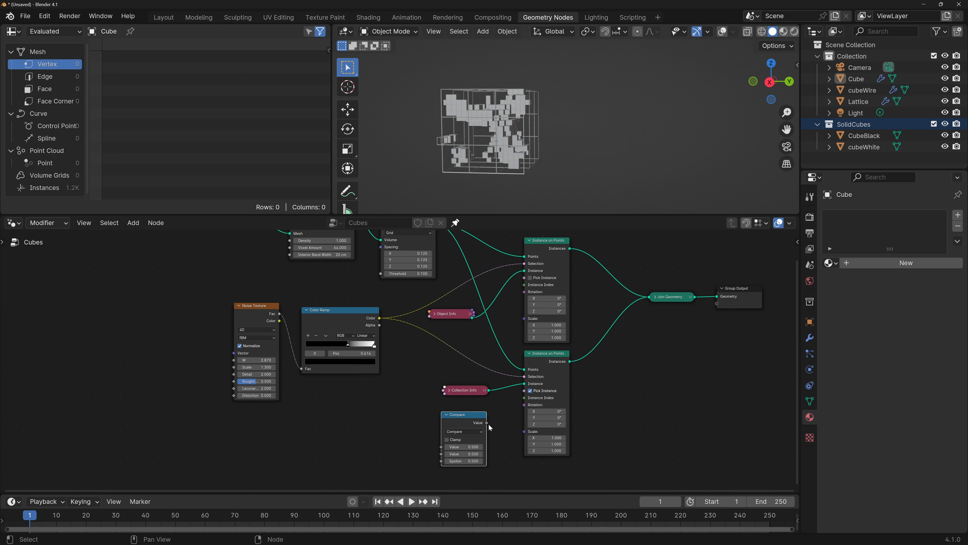
{"action": "left_click_drag", "start_coordinate": [488, 424], "coordinate": [527, 406]}
{"action": "left_click_drag", "start_coordinate": [380, 318], "coordinate": [441, 446]}
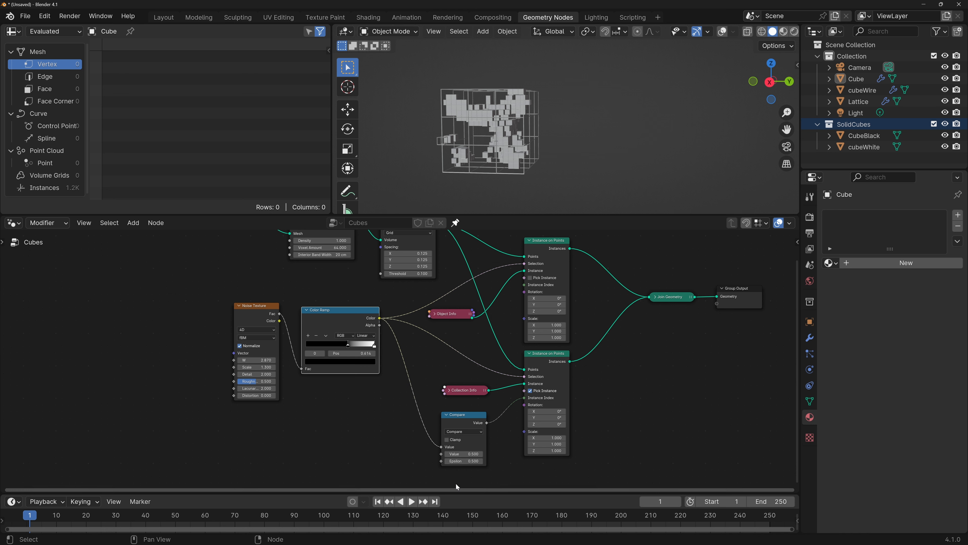
Set the Compare node's second Value to 0 and Epsilon to 0.05, and display the viewport in rendered shading.
{"action": "left_click", "coordinate": [464, 454]}
{"action": "type", "text": "0"}
{"action": "key", "text": "Tab"}
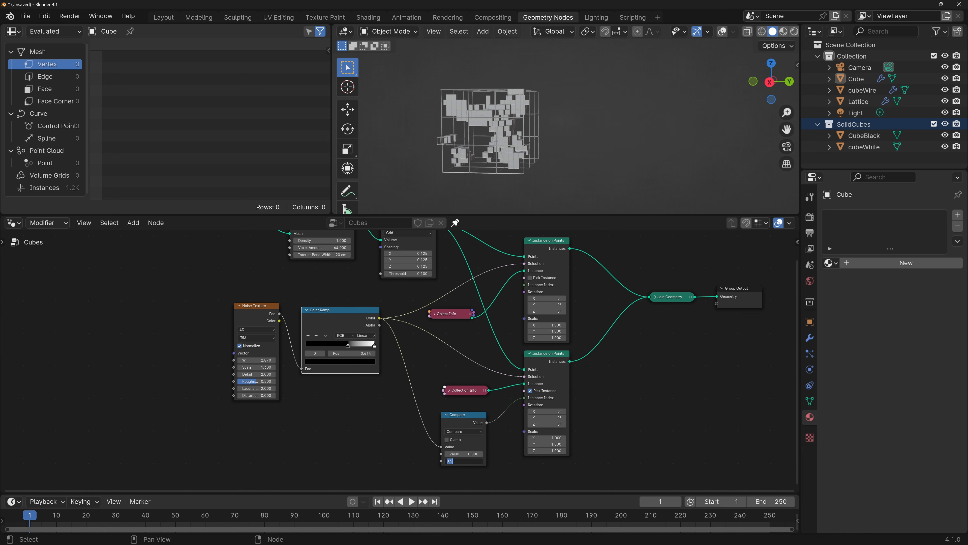
{"action": "type", "text": "0.05"}
{"action": "key", "text": "Return"}
{"action": "key", "text": "z"}
{"action": "left_click", "coordinate": [526, 77]}
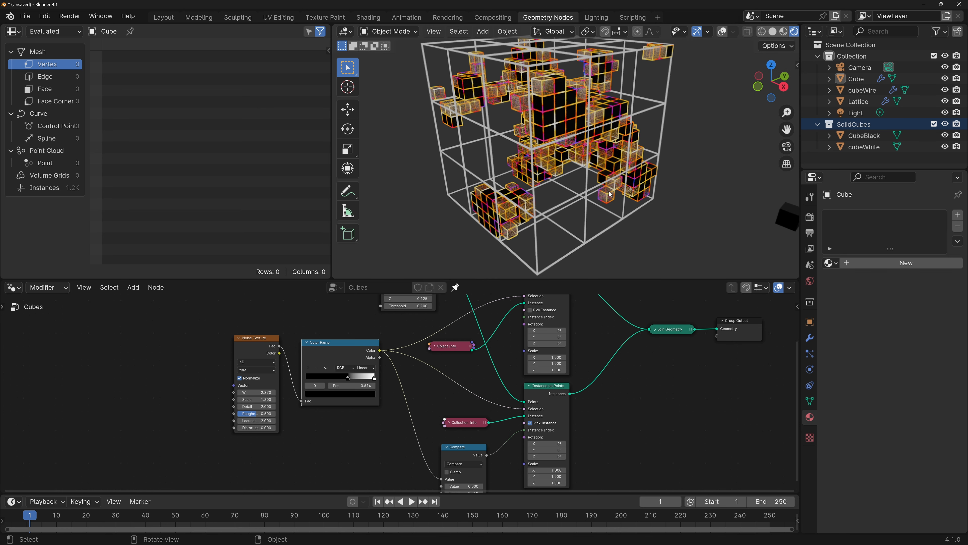
Try 0.02 and 0.07 as the Compare node's Epsilon and set it back to 0.05.
{"action": "middle_click_drag", "start_coordinate": [470, 488], "coordinate": [471, 447]}
{"action": "scroll", "coordinate": [471, 450], "scroll_direction": "up", "scroll_amount": 1}
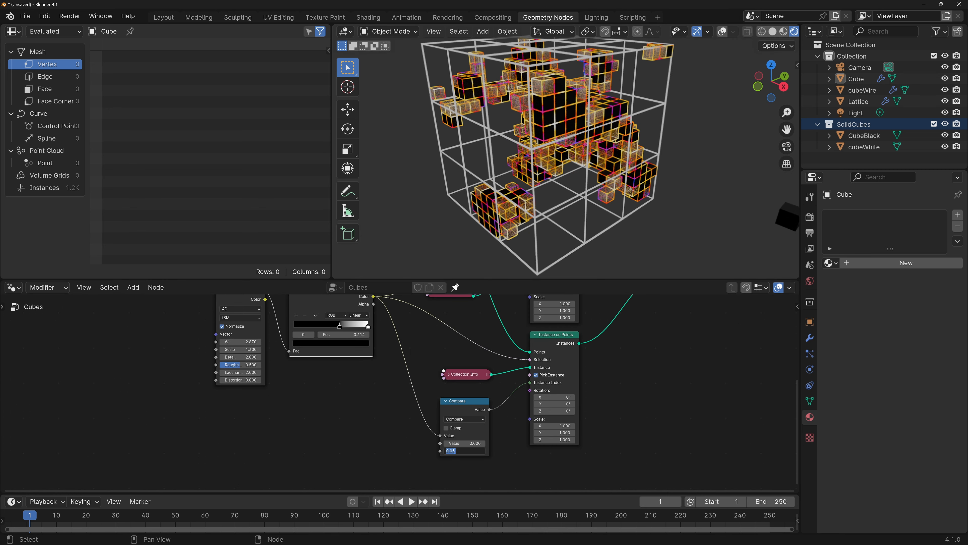
{"action": "type", "text": "2"}
{"action": "key", "text": "Return"}
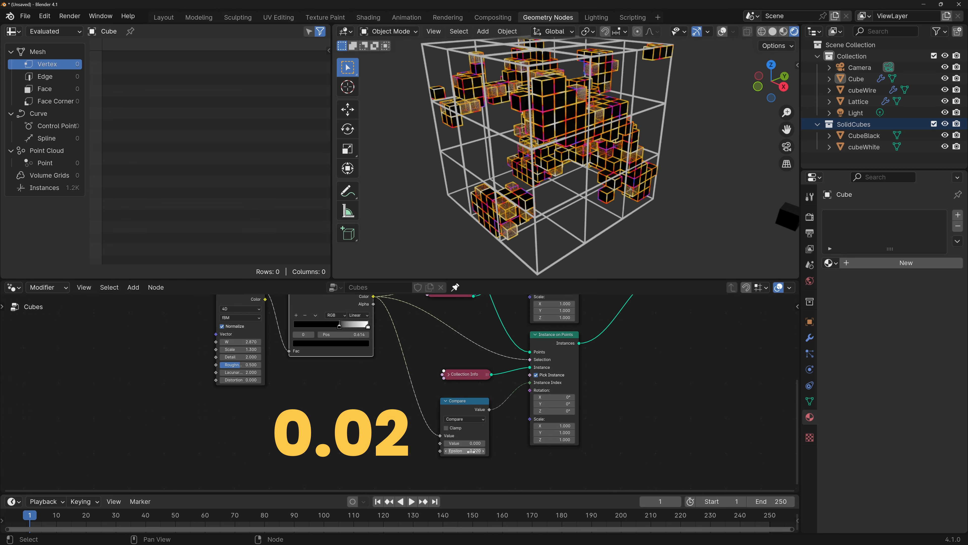
{"action": "left_click", "coordinate": [465, 450]}
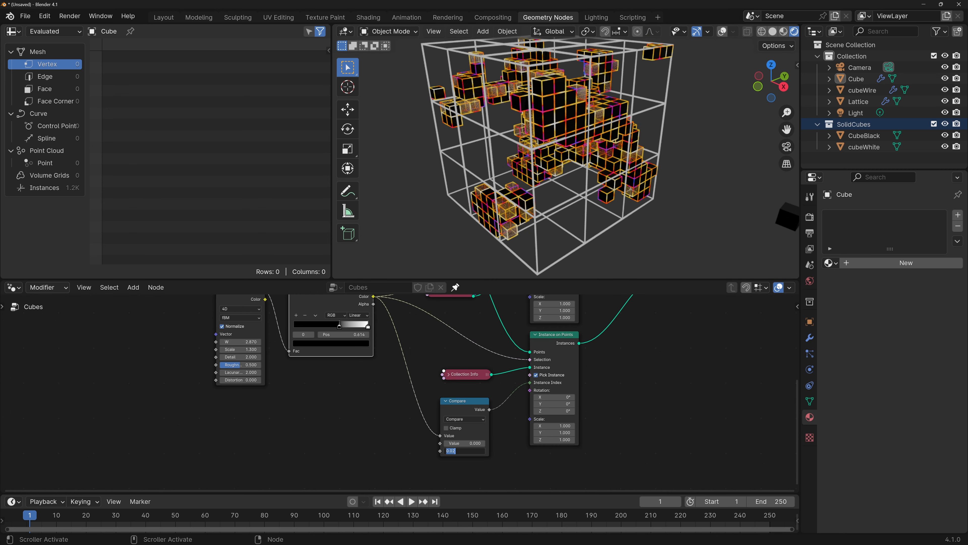
{"action": "type", "text": ".07"}
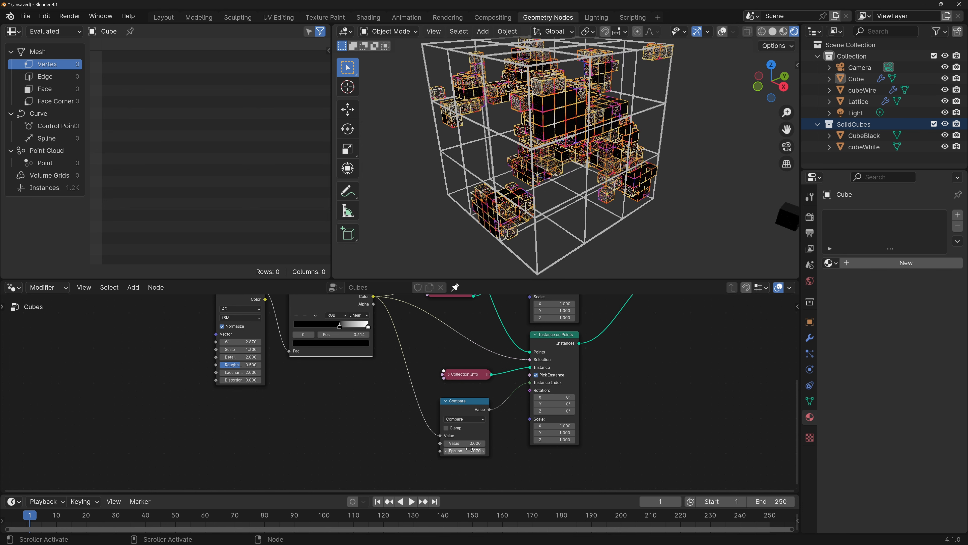
{"action": "key", "text": "Return"}
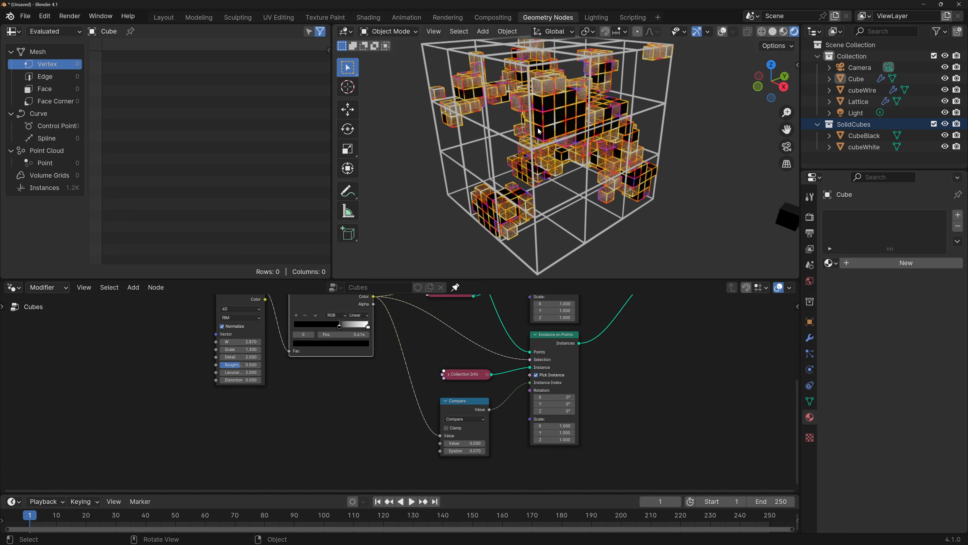
{"action": "type", "text": ".05"}
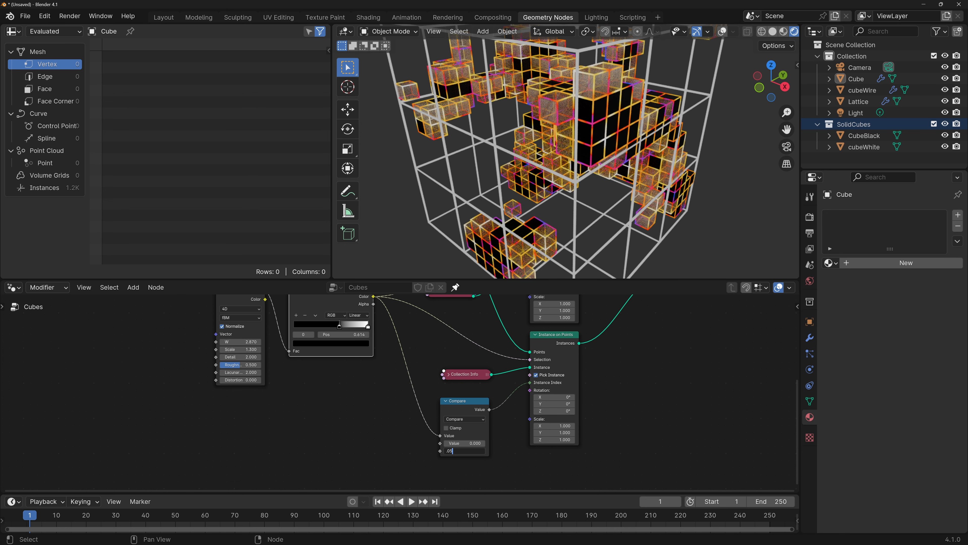
{"action": "key", "text": "Return"}
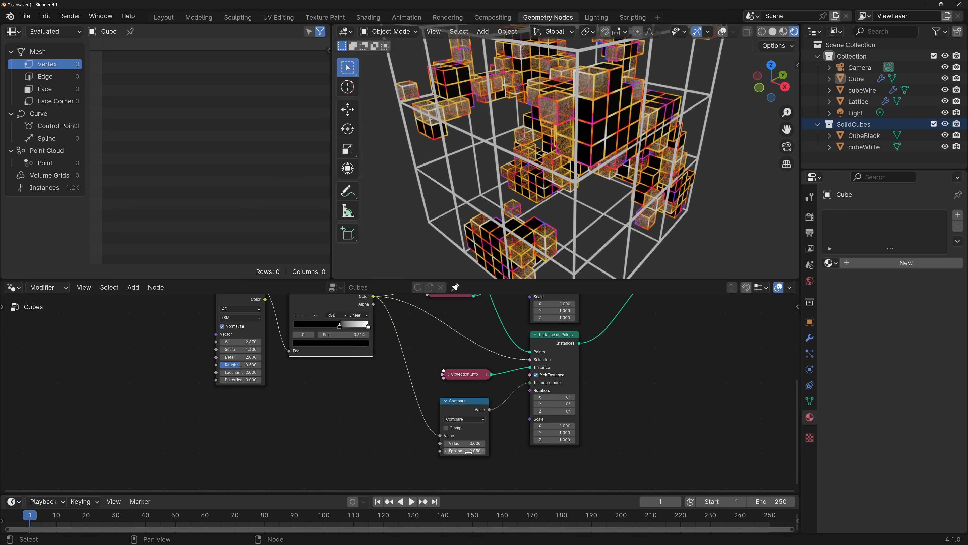
Set the World background Strength to 0.
{"action": "scroll", "coordinate": [558, 179], "scroll_direction": "down", "scroll_amount": 5}
{"action": "left_click", "coordinate": [810, 281]}
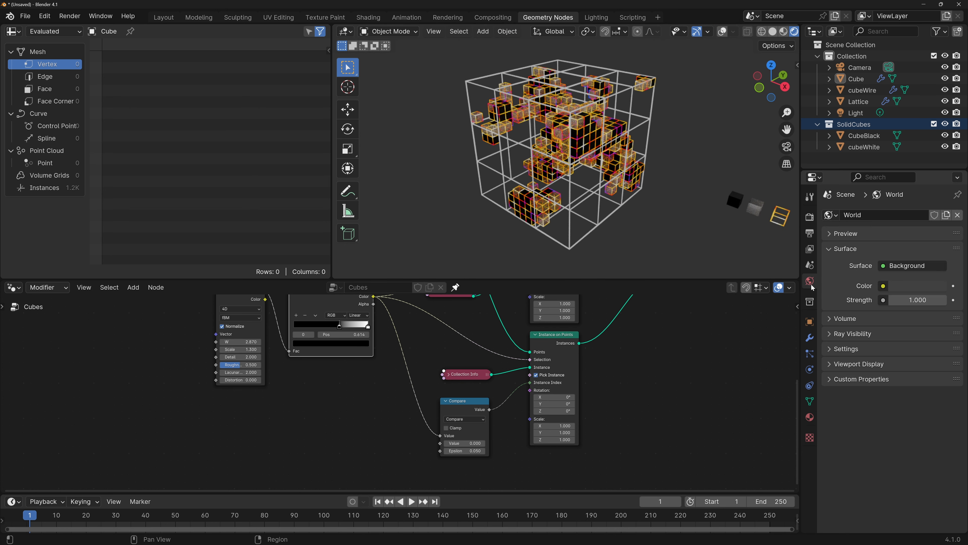
{"action": "left_click_drag", "start_coordinate": [916, 300], "coordinate": [865, 301]}
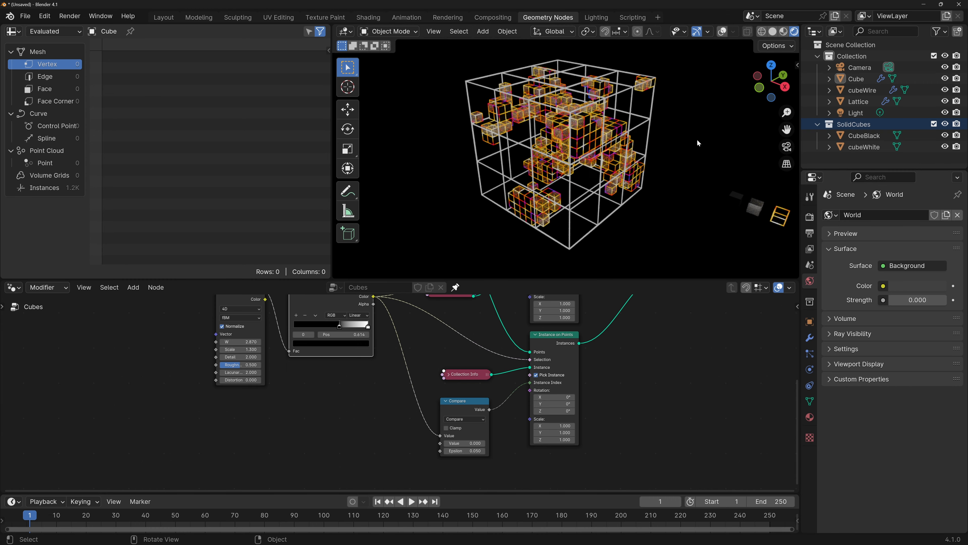
{"action": "scroll", "coordinate": [568, 152], "scroll_direction": "up", "scroll_amount": 5}
{"action": "middle_click_drag", "start_coordinate": [625, 190], "coordinate": [572, 187]}
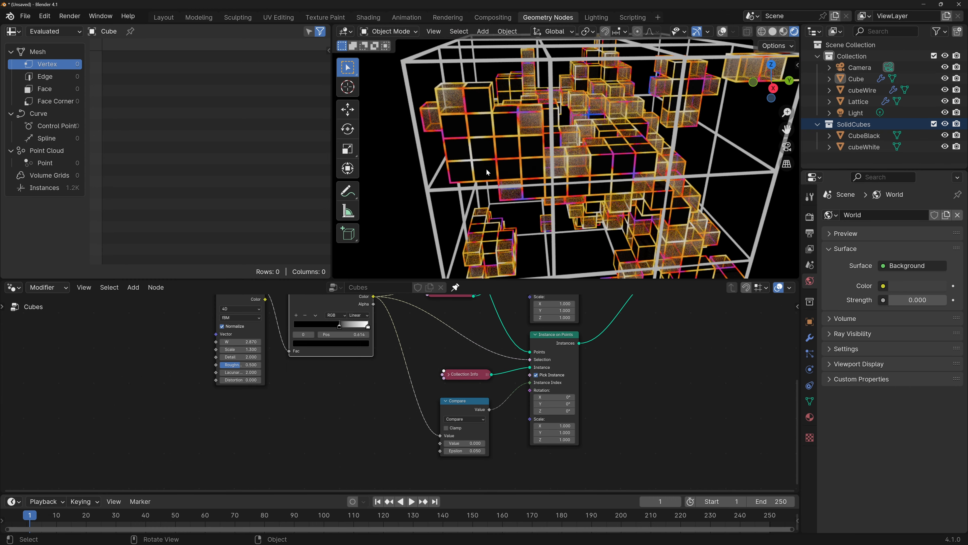
{"action": "scroll", "coordinate": [502, 179], "scroll_direction": "up", "scroll_amount": 4}
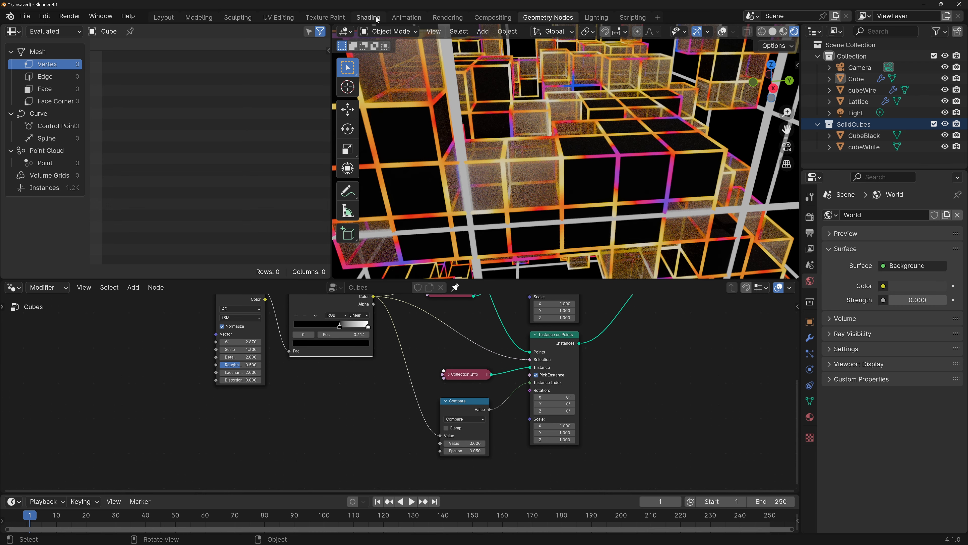
Switch to the Shading workspace and set the Scale of the Noise Texture in cubeWire's Wireframe material to 1.
{"action": "left_click", "coordinate": [368, 18]}
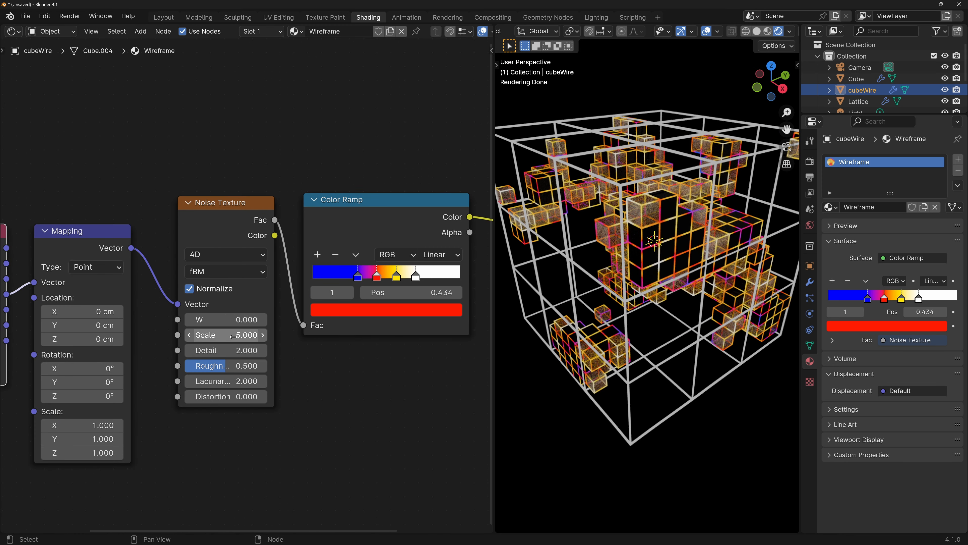
{"action": "mouse_move", "coordinate": [229, 335]}
{"action": "left_mouse_down"}
{"action": "mouse_move", "coordinate": [206, 335]}
{"action": "mouse_move", "coordinate": [223, 335]}
{"action": "left_mouse_up"}
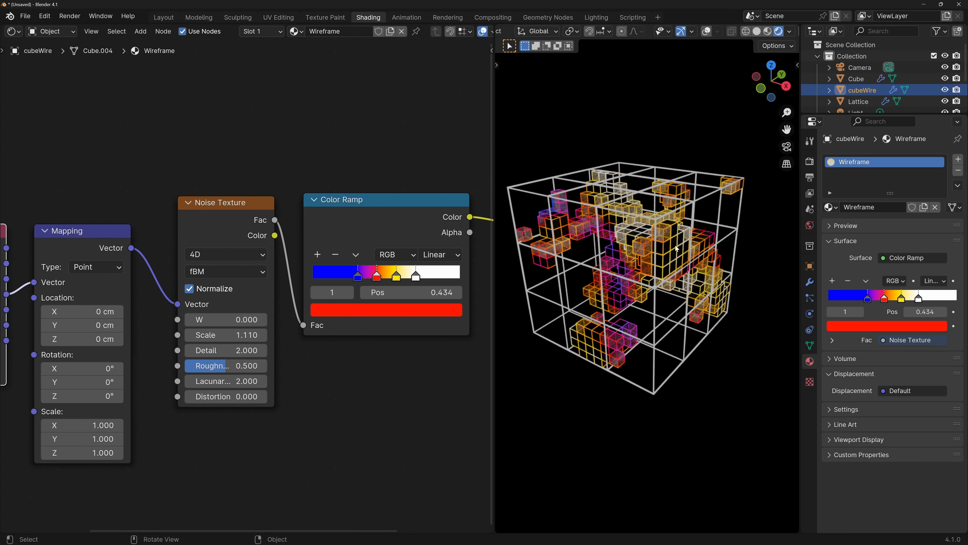
{"action": "left_click", "coordinate": [244, 335]}
{"action": "type", "text": "1"}
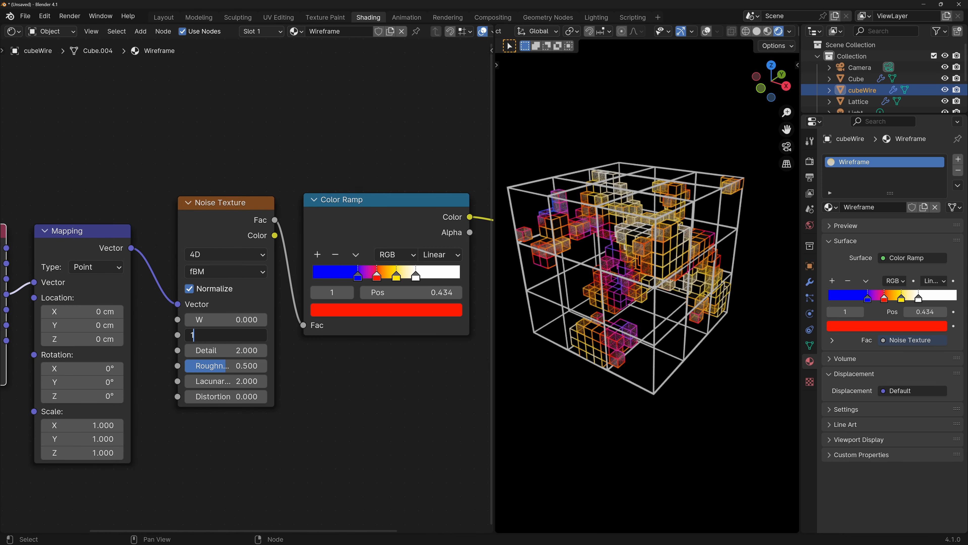
{"action": "key", "text": "Return"}
{"action": "left_click_drag", "start_coordinate": [421, 280], "coordinate": [411, 277]}
{"action": "key", "text": "ctrl+z"}
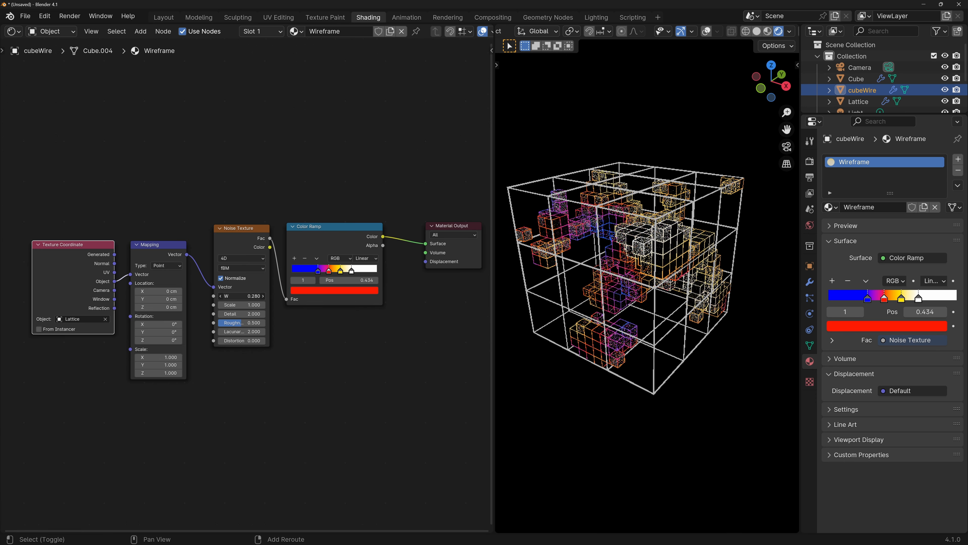
Try other W values on the Wireframe material's Noise Texture, then add a Value node driven by #frame.
{"action": "left_click_drag", "start_coordinate": [241, 296], "coordinate": [262, 296], "text": "shift"}
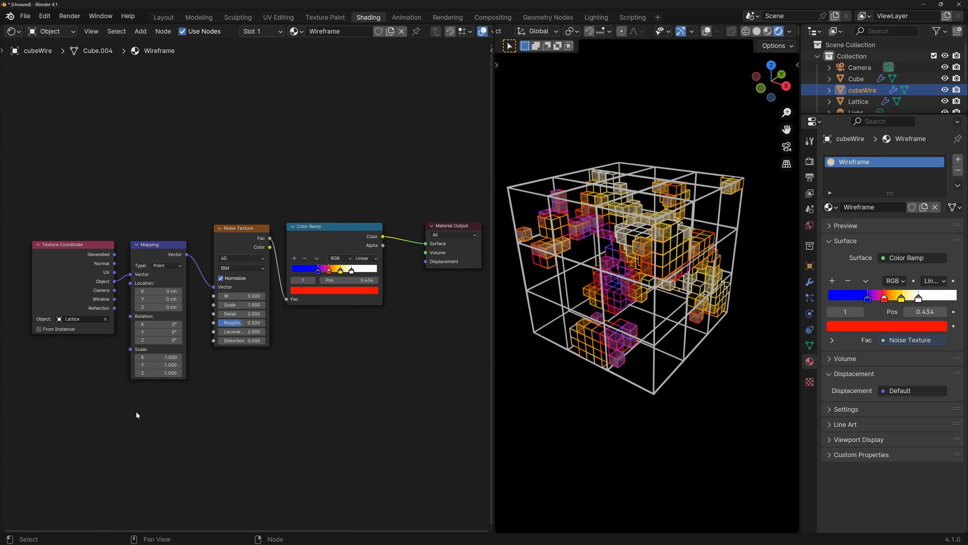
{"action": "key", "text": "shift+a"}
{"action": "type", "text": "valu"}
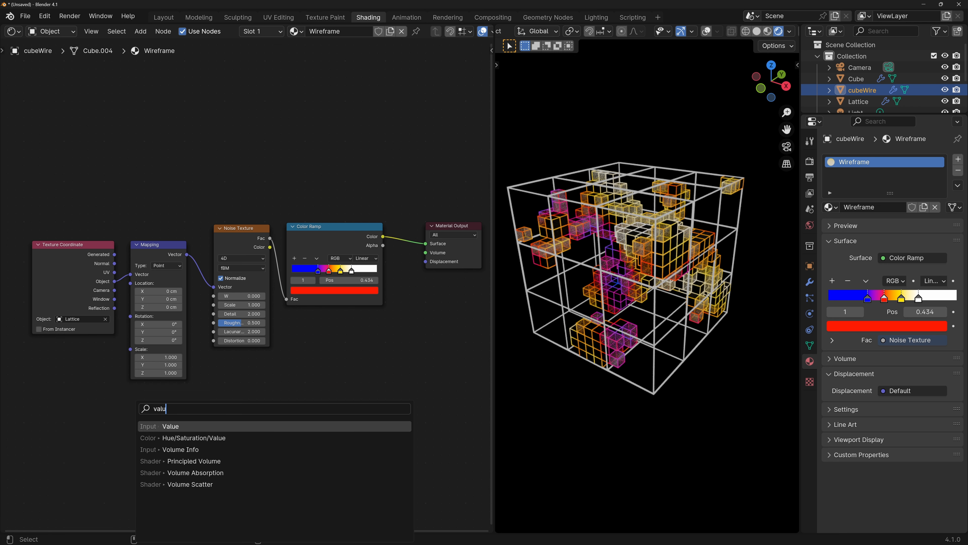
{"action": "key", "text": "Return"}
{"action": "left_click", "coordinate": [104, 399]}
{"action": "left_click", "coordinate": [132, 424]}
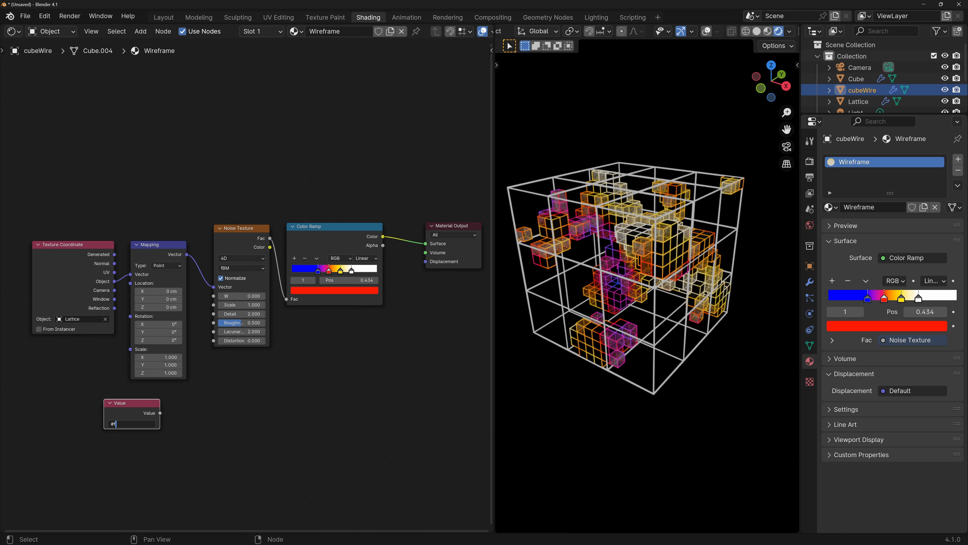
{"action": "type", "text": "#frame"}
{"action": "key", "text": "Return"}
Divide the frame Value by 50 with a Math node, feed it into the Noise Texture's W, and preview the animation.
{"action": "key", "text": "shift+a"}
{"action": "type", "text": "math"}
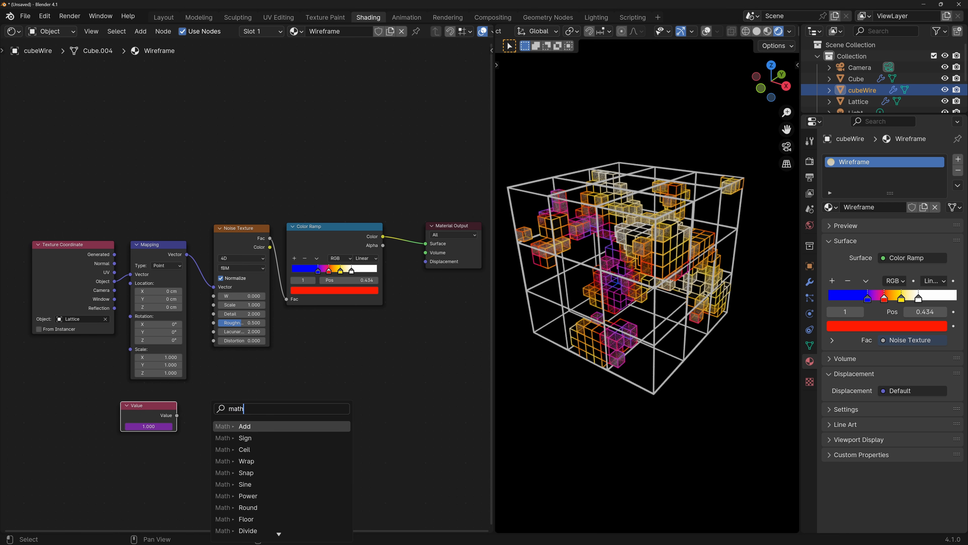
{"action": "type", "text": " div"}
{"action": "key", "text": "Return"}
{"action": "left_click", "coordinate": [209, 405]}
{"action": "left_click_drag", "start_coordinate": [191, 406], "coordinate": [214, 296]}
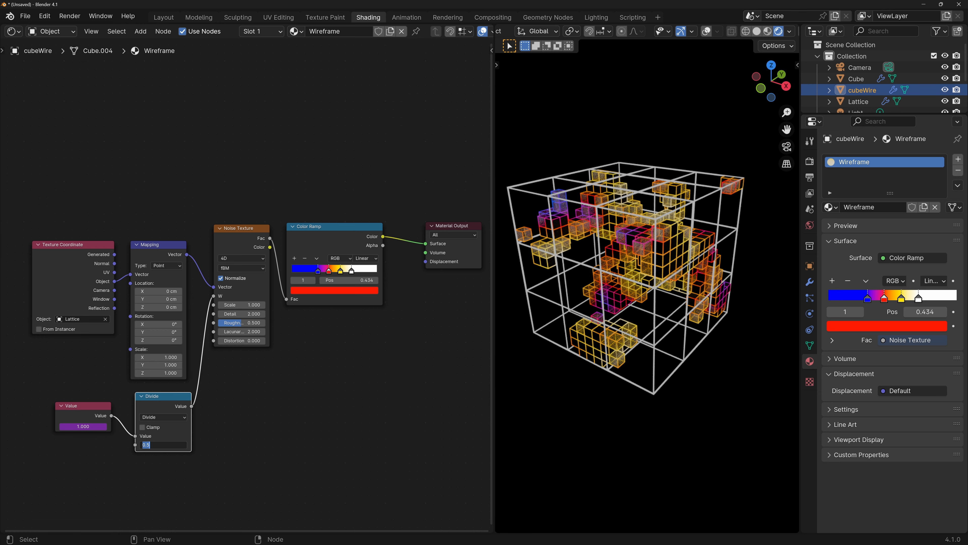
{"action": "type", "text": "50"}
{"action": "key", "text": "Return"}
{"action": "key", "text": "space"}
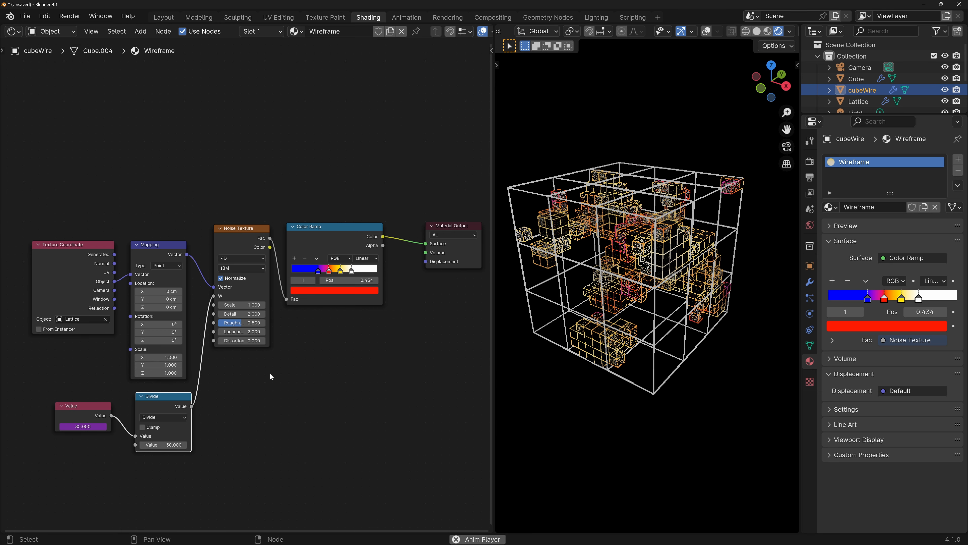
{"action": "key", "text": "space"}
In the Geometry Nodes workspace, add a Scene Time node and connect its Frame output to the Noise Texture's W.
{"action": "left_click", "coordinate": [551, 18]}
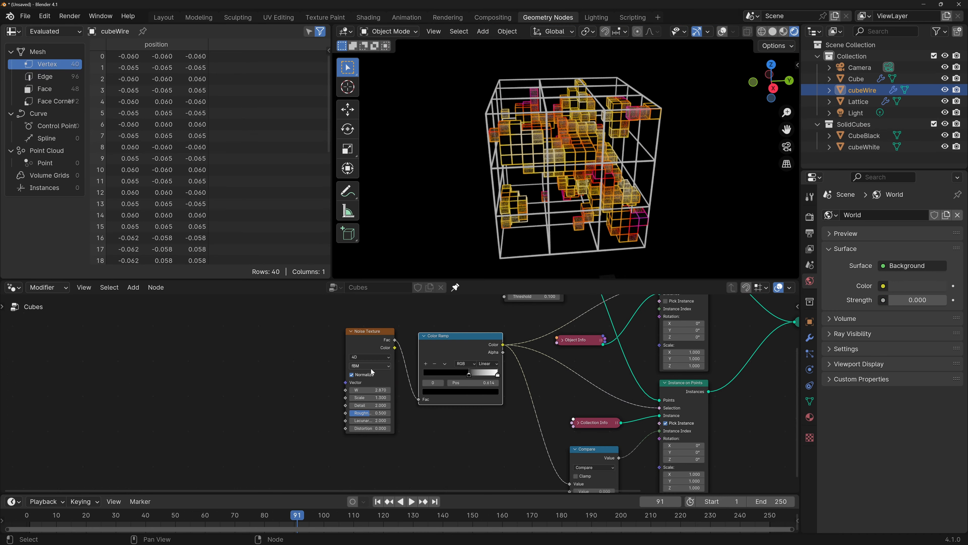
{"action": "left_click_drag", "start_coordinate": [366, 390], "coordinate": [386, 389], "text": "shift"}
{"action": "key", "text": "shift+a"}
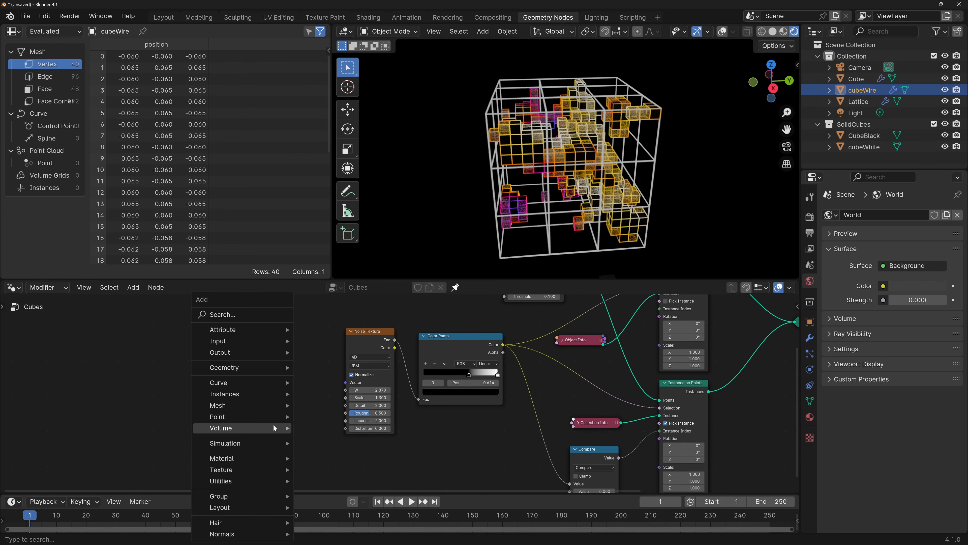
{"action": "mouse_move", "coordinate": [274, 426]}
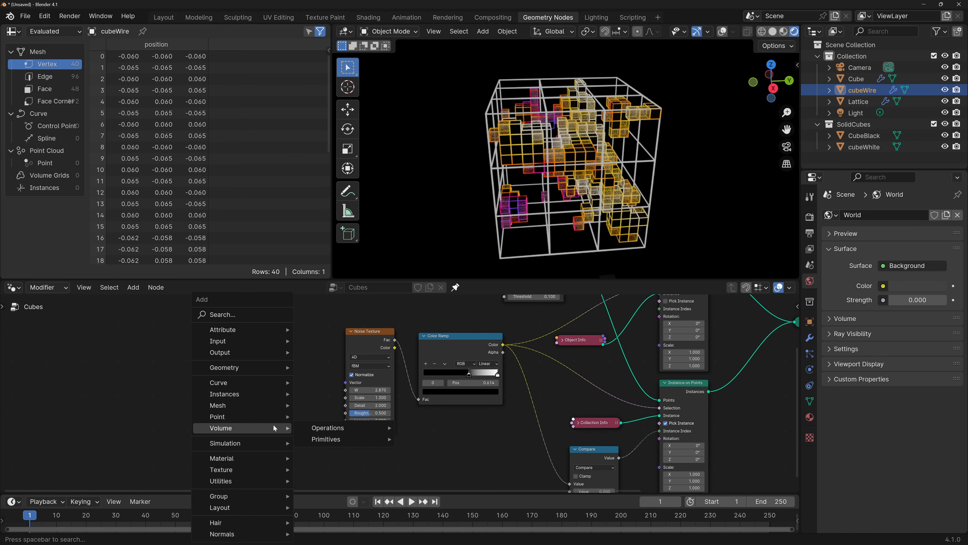
{"action": "type", "text": "scene"}
{"action": "key", "text": "Return"}
{"action": "left_click", "coordinate": [236, 380]}
{"action": "left_click_drag", "start_coordinate": [266, 392], "coordinate": [346, 390]}
Insert a Divide math node between Scene Time and the Noise Texture and set its divisor to 150.
{"action": "type", "text": "math div"}
{"action": "key", "text": "Return"}
{"action": "left_click", "coordinate": [281, 383]}
{"action": "double_click", "coordinate": [302, 422]}
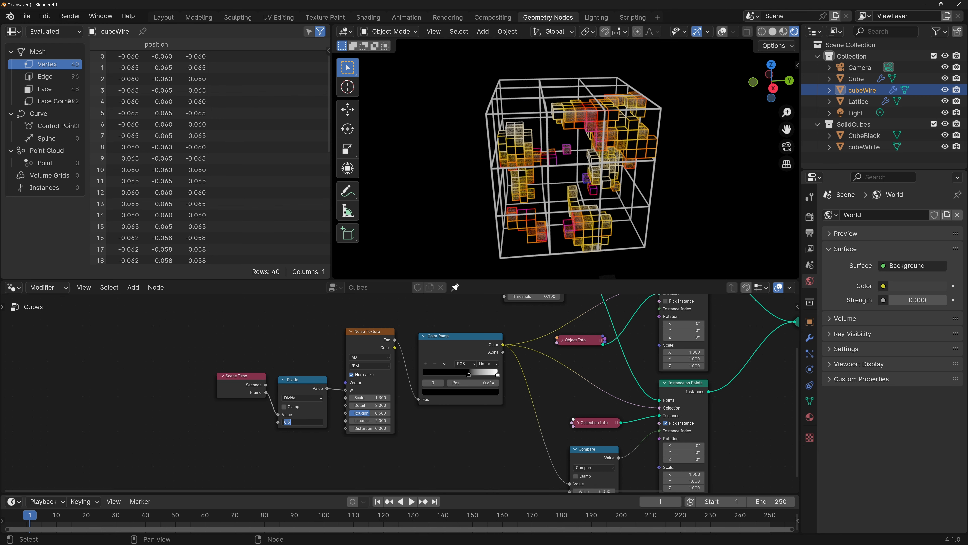
{"action": "key", "text": "Return"}
Enlarge the timeline and play the animation while examining the cube cluster from another angle.
{"action": "left_click_drag", "start_coordinate": [412, 493], "coordinate": [412, 472]}
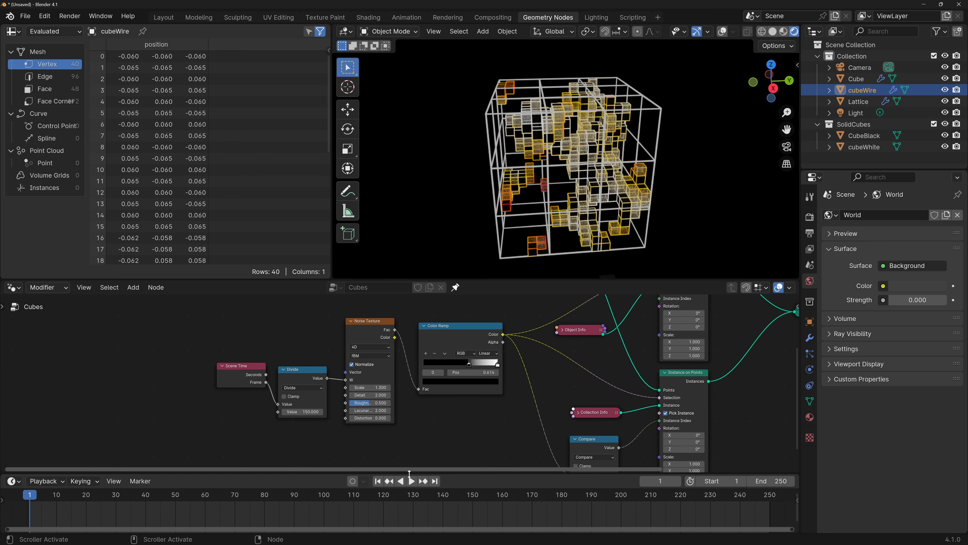
{"action": "left_click", "coordinate": [411, 502]}
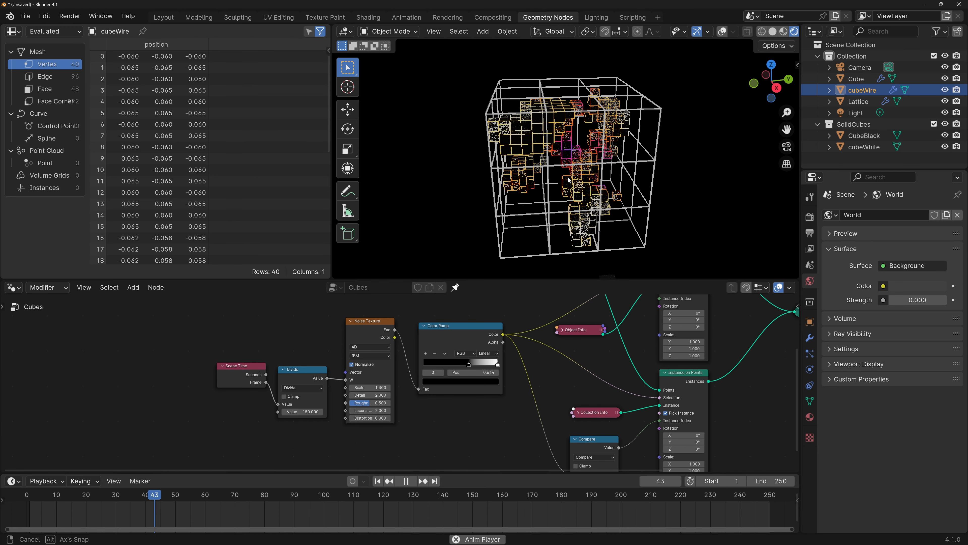
{"action": "middle_click_drag", "start_coordinate": [546, 179], "coordinate": [575, 142]}
{"action": "scroll", "coordinate": [577, 144], "scroll_direction": "down", "scroll_amount": 1}
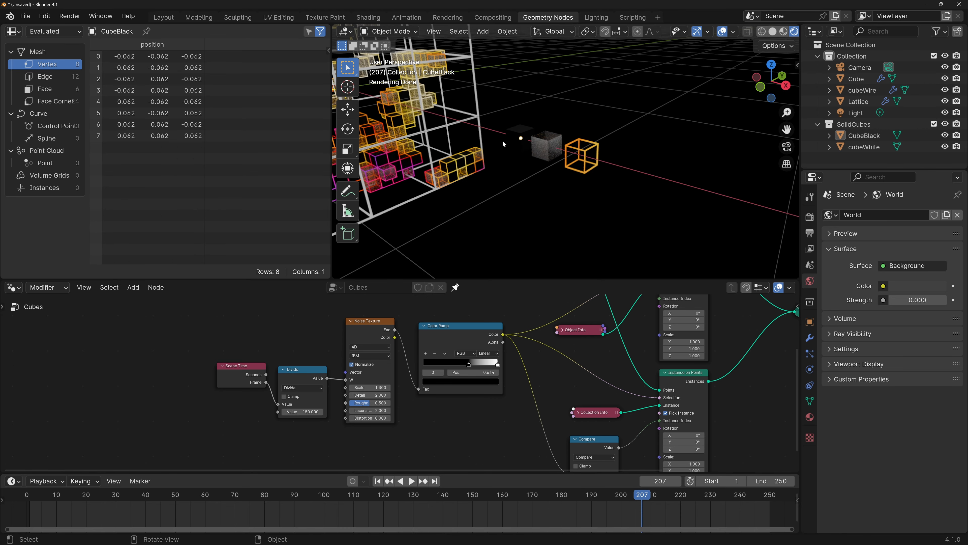
Disable the Renders visibility of CubeBlack, cubeWhite and cubeWire, keeping all three shown in viewports.
{"action": "left_click", "coordinate": [515, 139]}
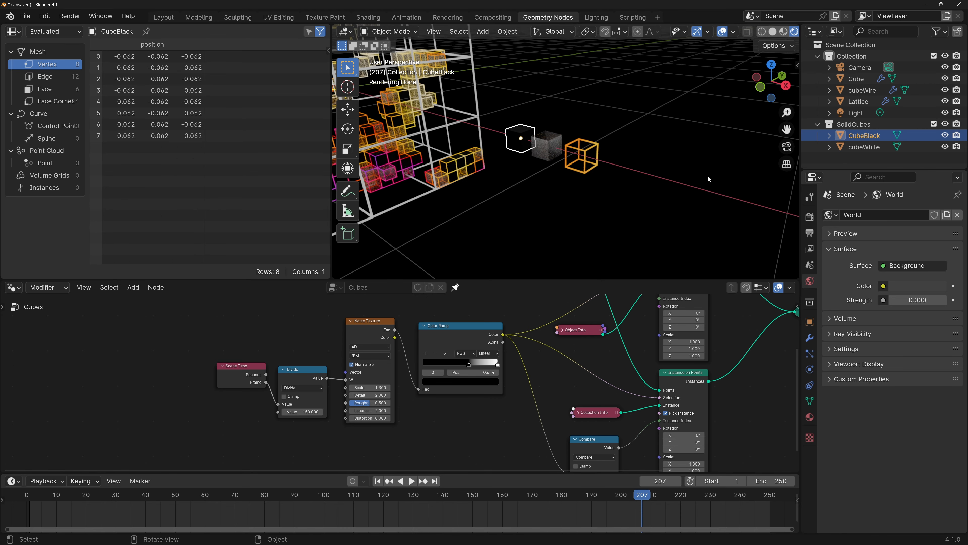
{"action": "left_click", "coordinate": [810, 322]}
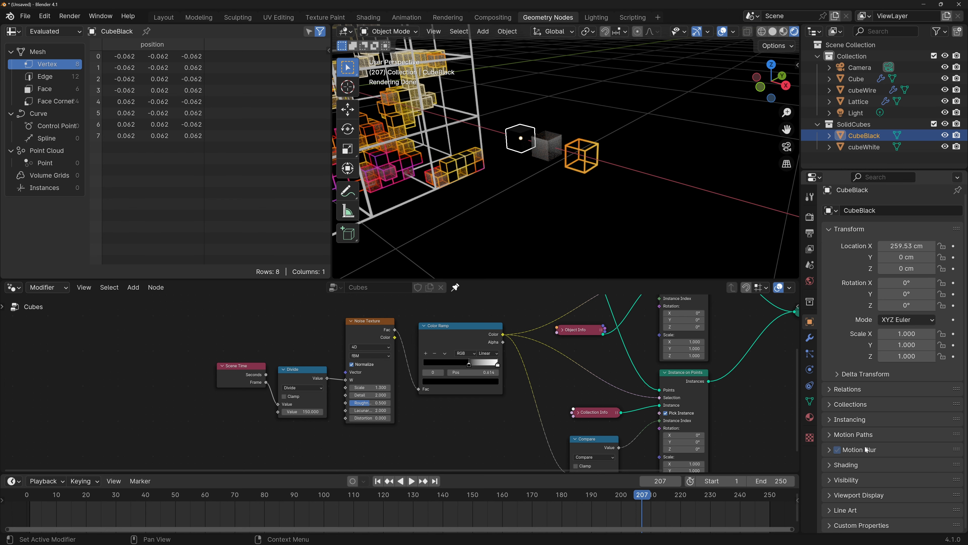
{"action": "left_click", "coordinate": [854, 480]}
{"action": "scroll", "coordinate": [860, 320], "scroll_direction": "down", "scroll_amount": 8}
{"action": "left_click", "coordinate": [883, 343]}
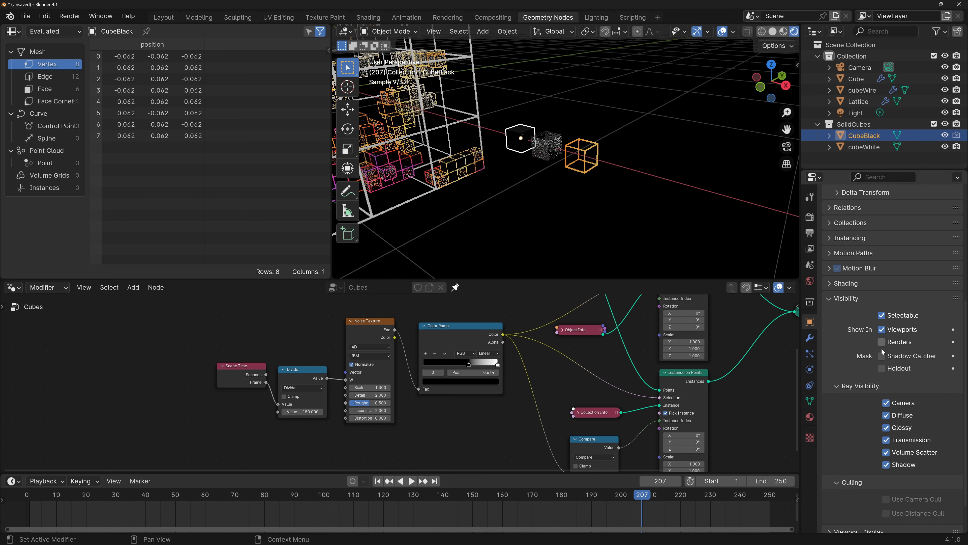
{"action": "left_click", "coordinate": [882, 330]}
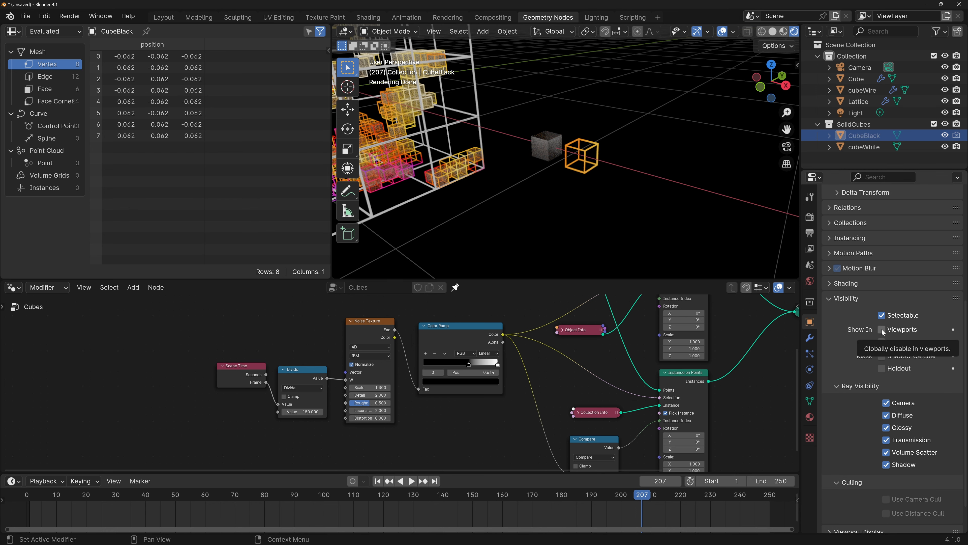
{"action": "left_click", "coordinate": [864, 147]}
{"action": "left_click", "coordinate": [573, 171]}
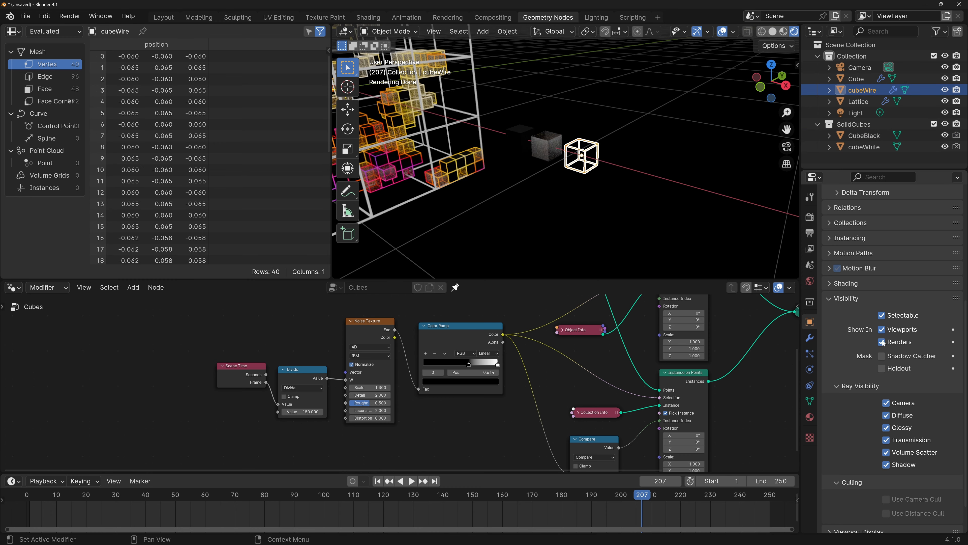
Look through the camera and render frame 207 to check the cubes.
{"action": "key", "text": "KP_0"}
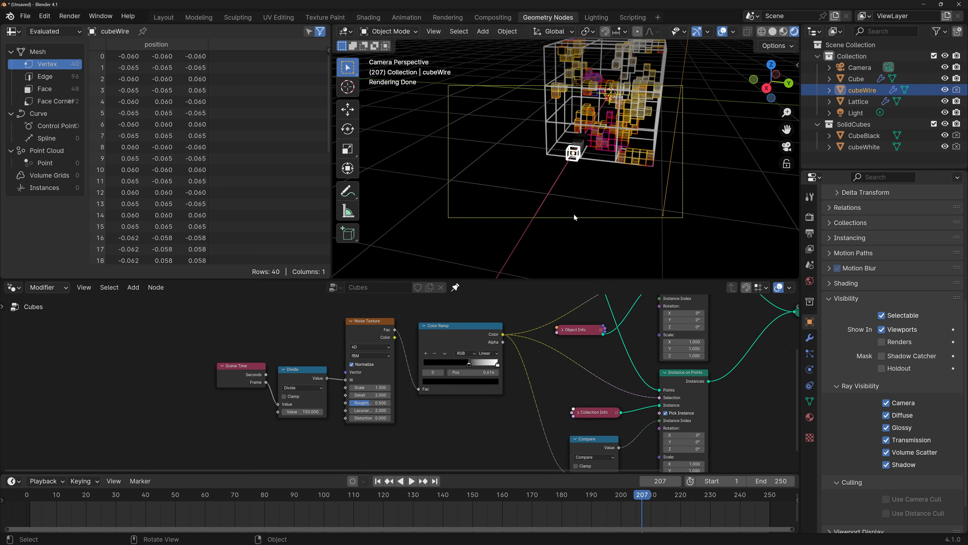
{"action": "key", "text": "F12"}
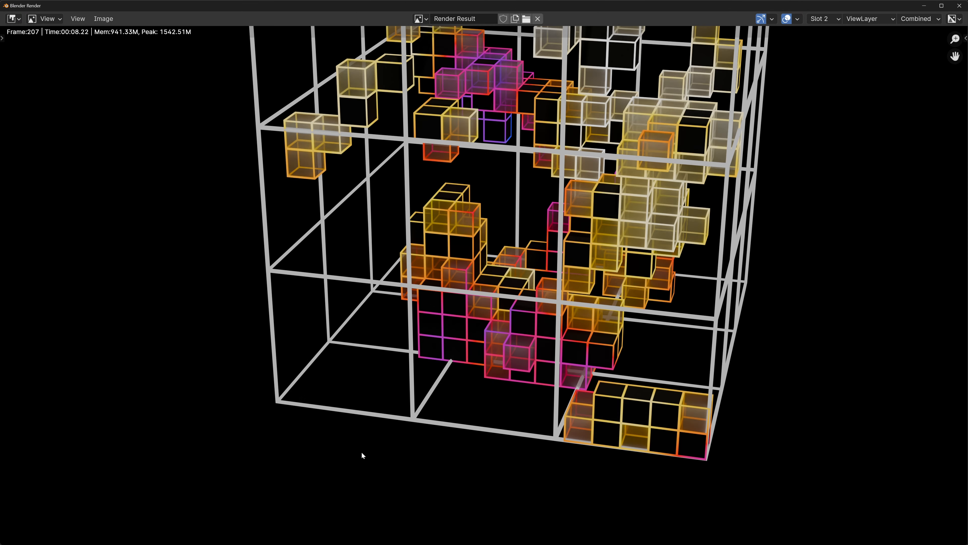
{"action": "key", "text": "Escape"}
Open the camera's lens settings and change its projection Type.
{"action": "left_click", "coordinate": [814, 387]}
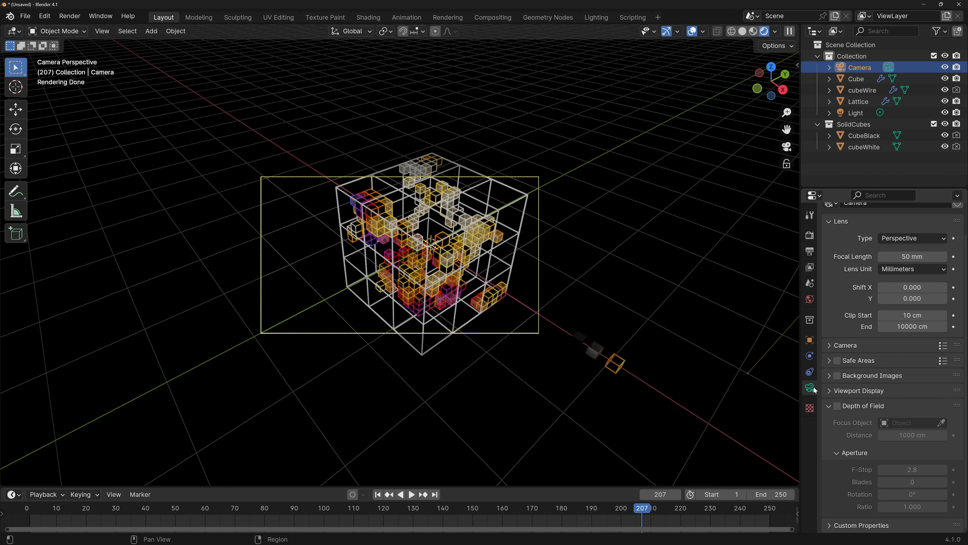
{"action": "left_click", "coordinate": [901, 240]}
{"action": "left_click", "coordinate": [901, 240]}
{"action": "left_click", "coordinate": [904, 239]}
{"action": "left_click", "coordinate": [896, 264]}
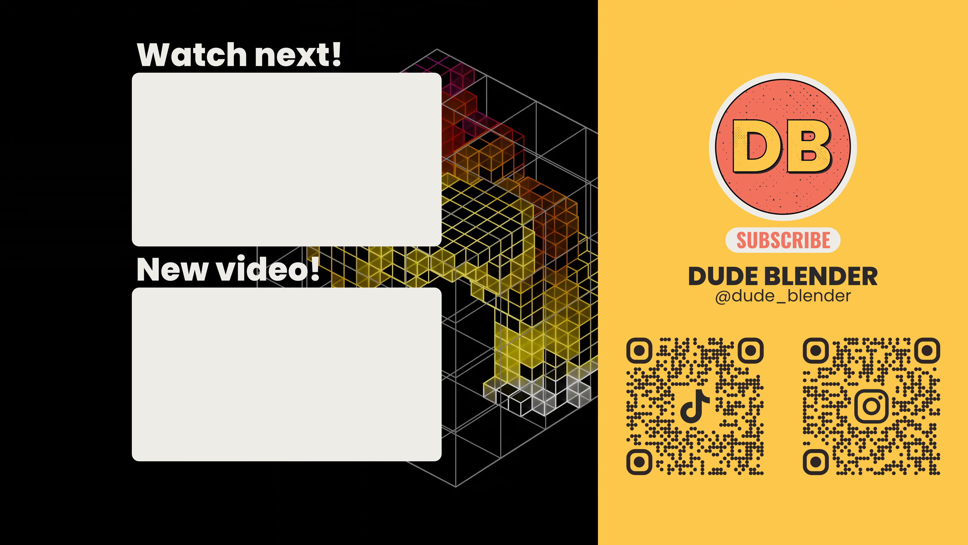